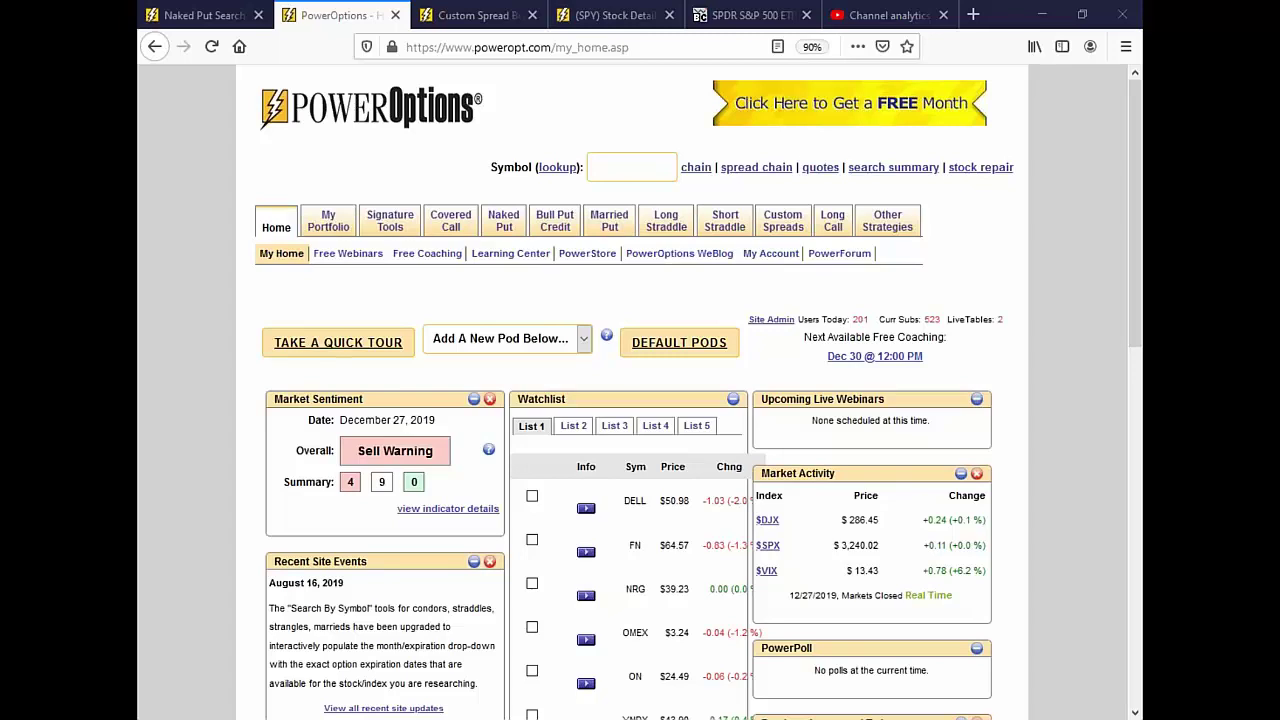
Open the Bull Put Credit search and review its filter settings, highlighting the minimum probability value.
{"action": "mouse_move", "coordinate": [537, 230]}
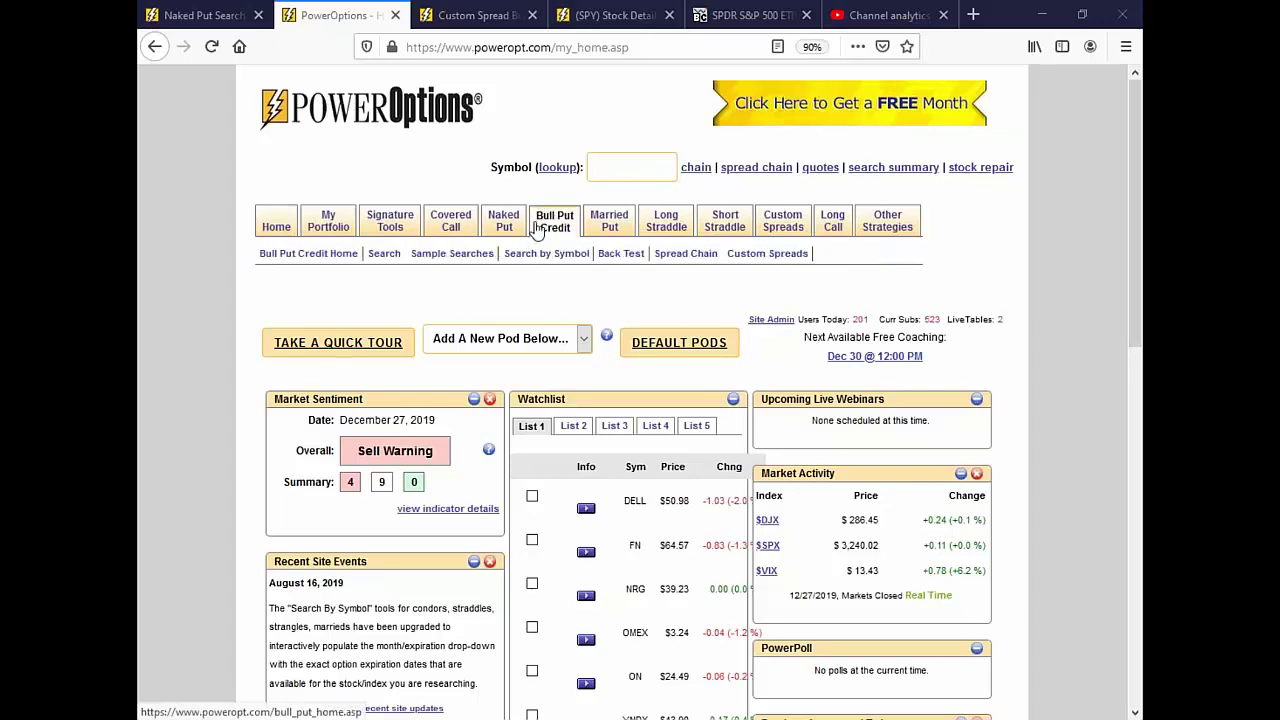
{"action": "left_click", "coordinate": [383, 254]}
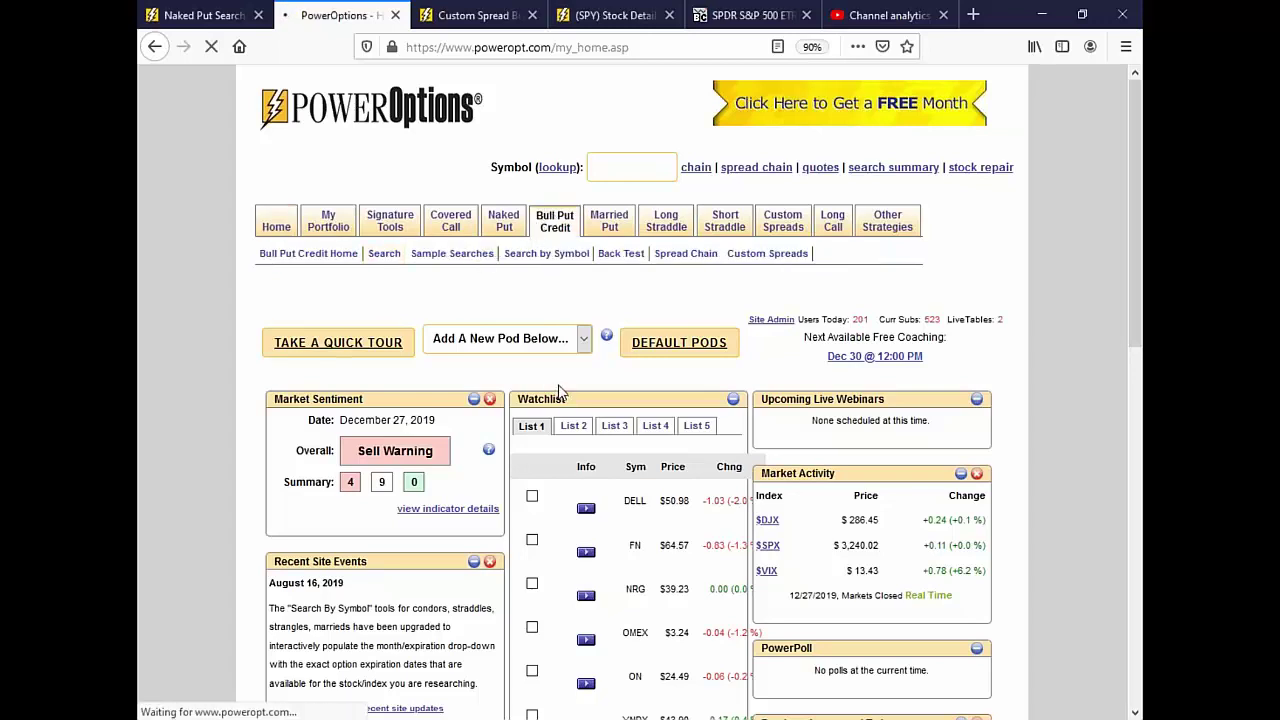
{"action": "scroll", "coordinate": [528, 450], "scroll_direction": "down", "scroll_amount": 5}
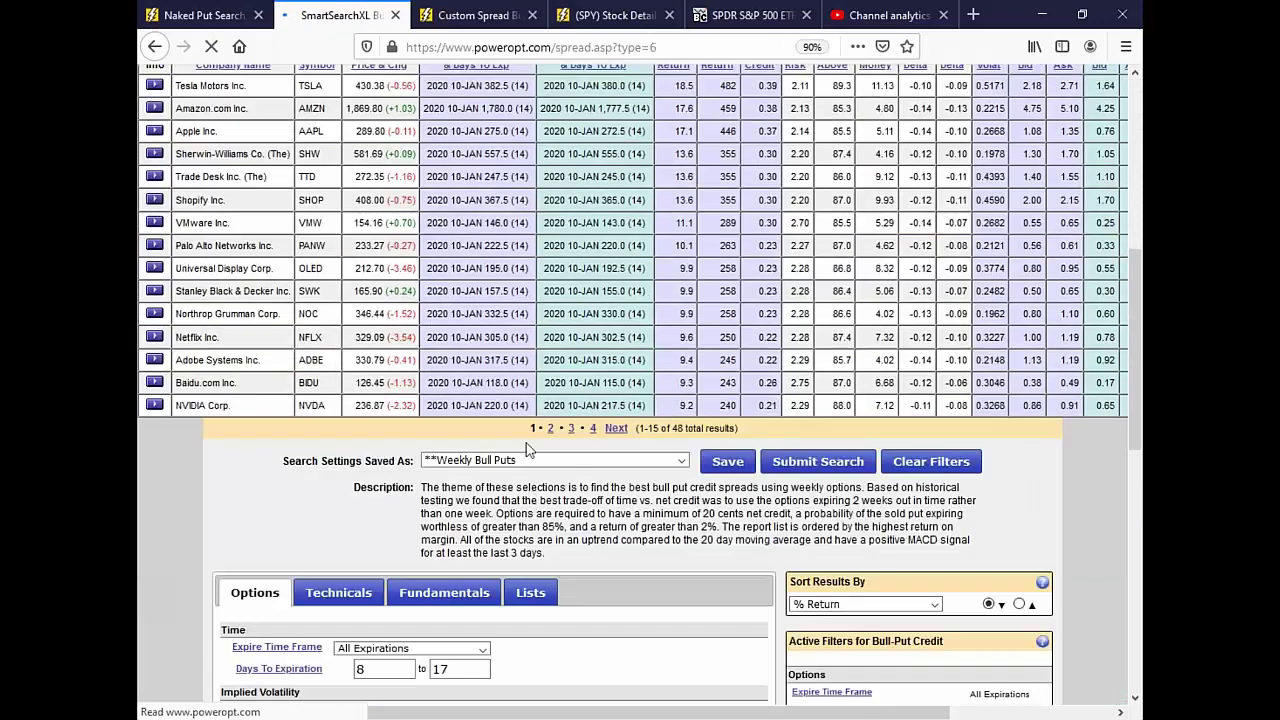
{"action": "scroll", "coordinate": [557, 457], "scroll_direction": "down", "scroll_amount": 6}
{"action": "left_click_drag", "start_coordinate": [666, 478], "coordinate": [600, 478]}
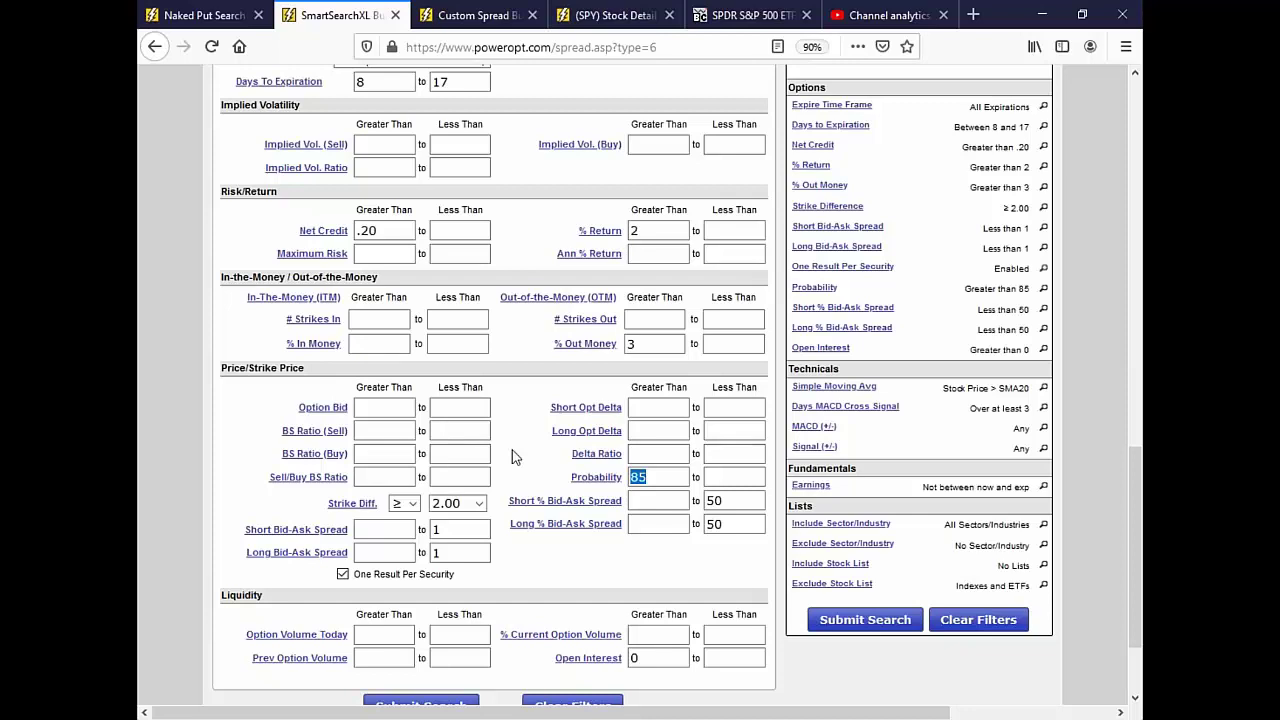
{"action": "scroll", "coordinate": [511, 457], "scroll_direction": "up", "scroll_amount": 7}
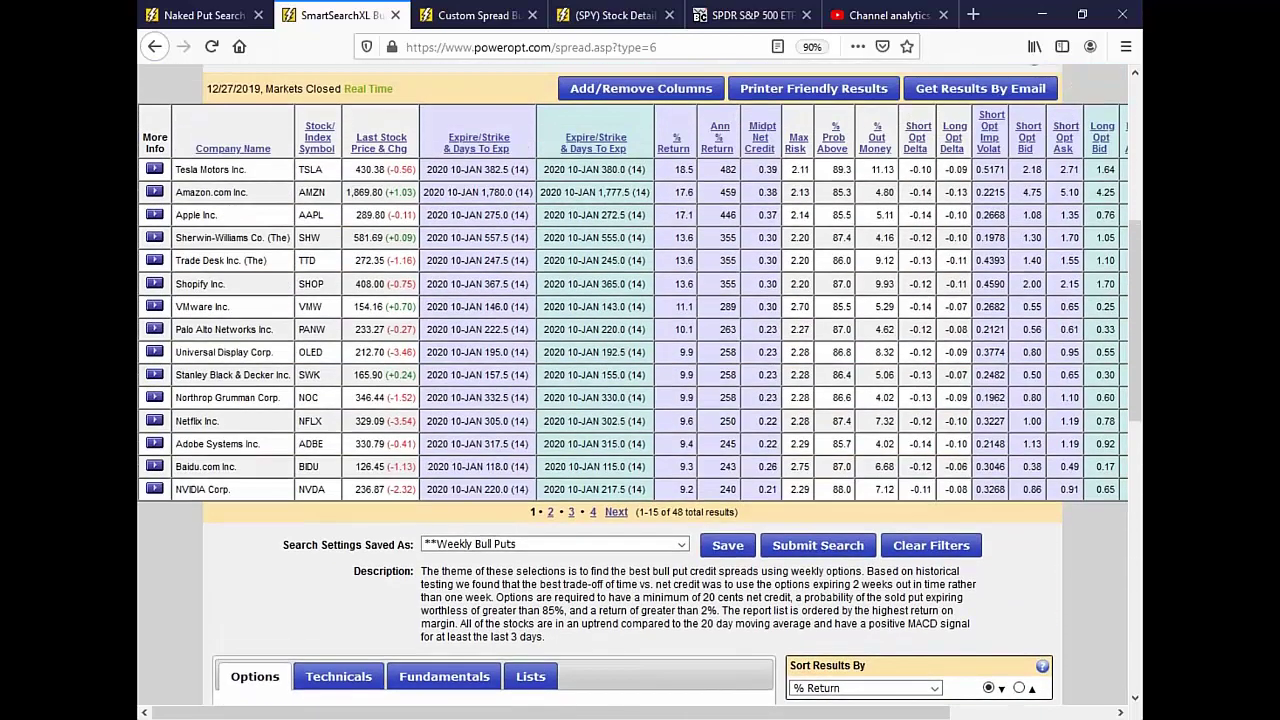
Examine the probability, percent return and strike values in the bull put credit spread results.
{"action": "left_click_drag", "start_coordinate": [830, 169], "coordinate": [860, 500]}
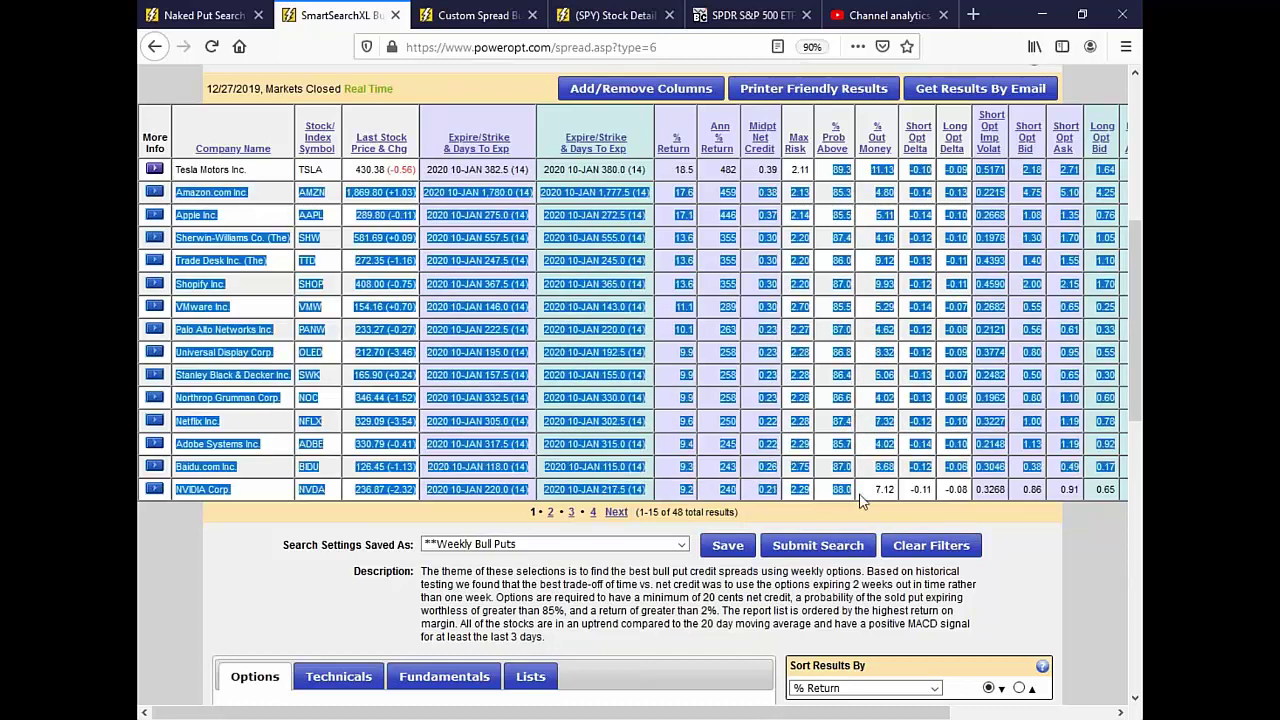
{"action": "left_click", "coordinate": [860, 500]}
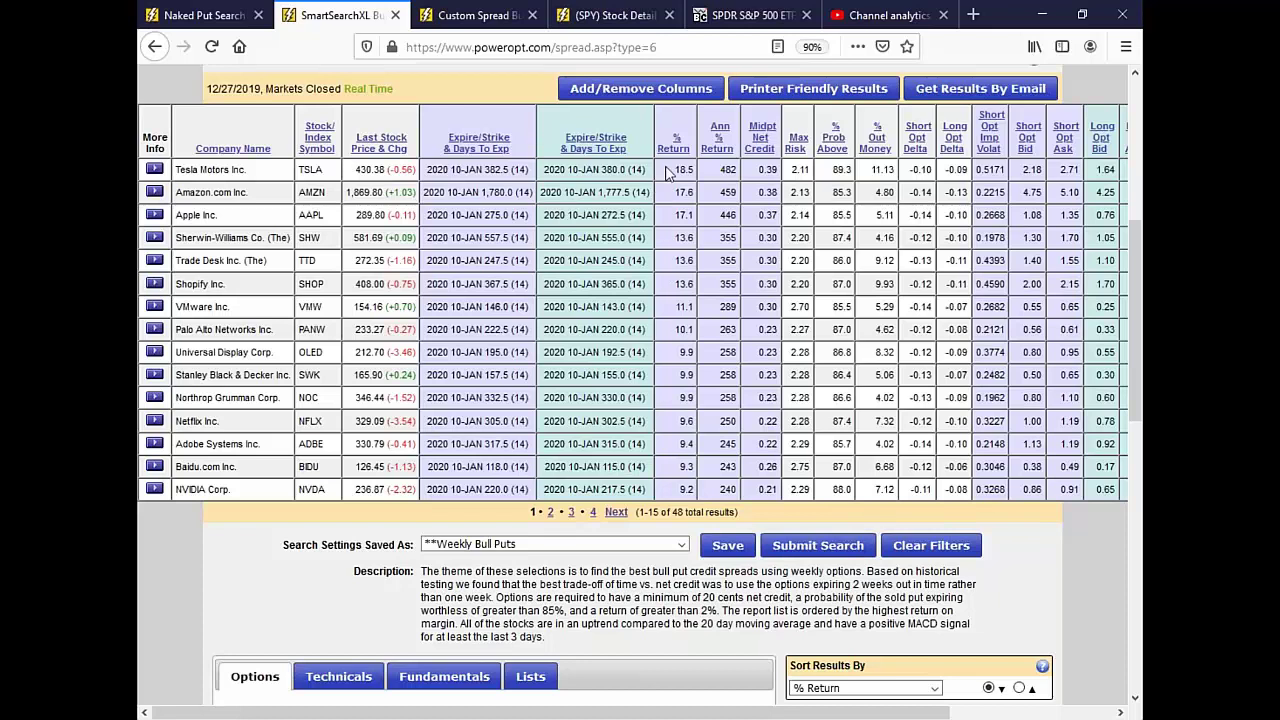
{"action": "left_click_drag", "start_coordinate": [667, 172], "coordinate": [697, 340]}
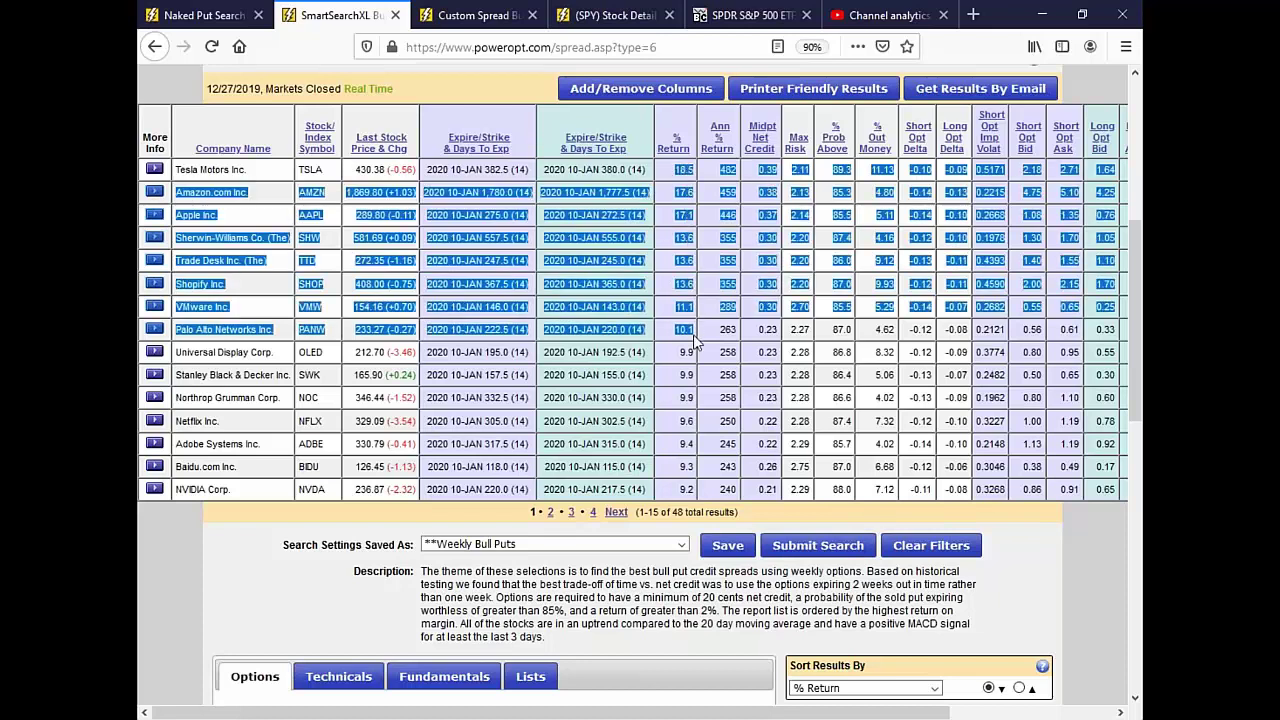
{"action": "left_click", "coordinate": [608, 256]}
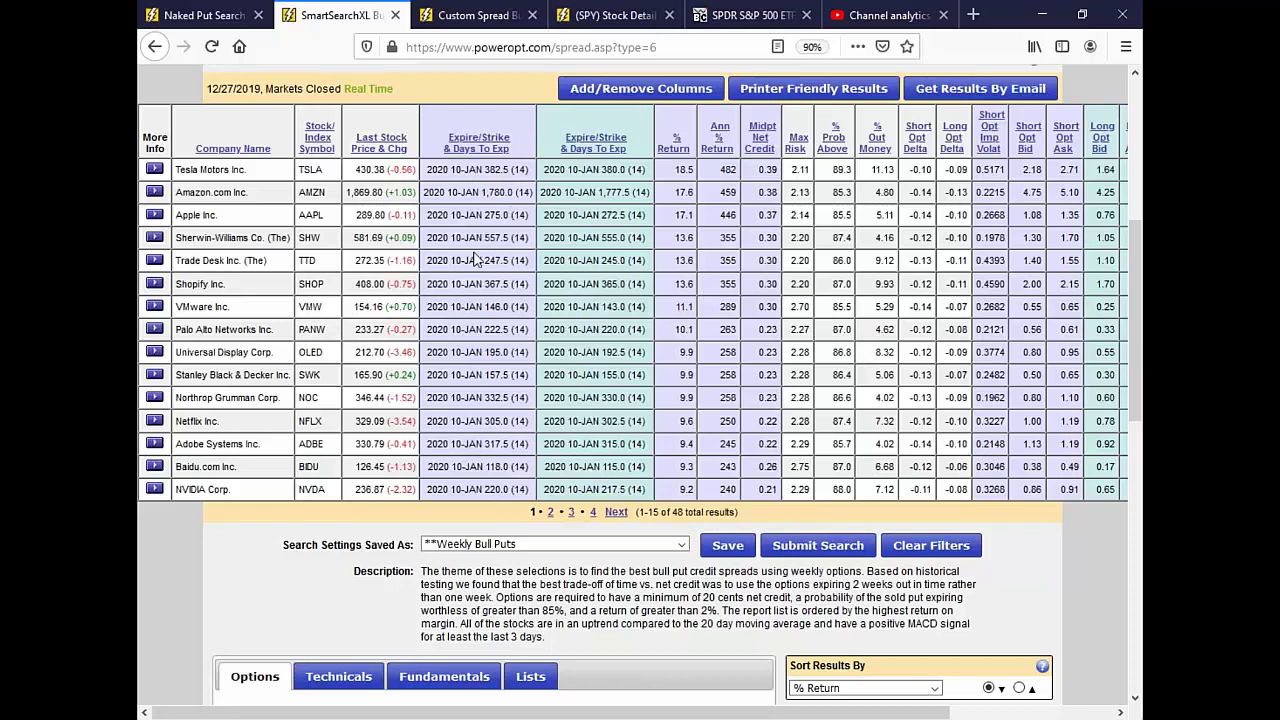
{"action": "left_click_drag", "start_coordinate": [485, 170], "coordinate": [528, 170]}
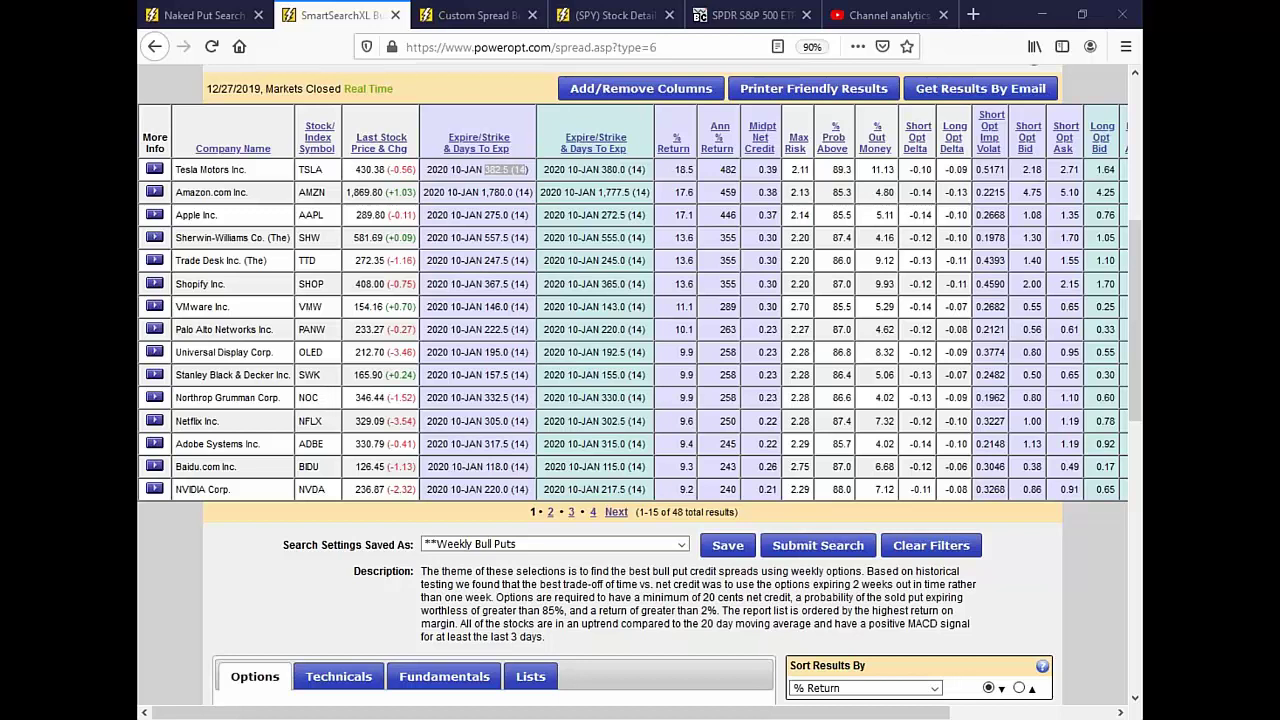
Return to the home page and open the option chain for TSLA.
{"action": "scroll", "coordinate": [415, 367], "scroll_direction": "up", "scroll_amount": 3}
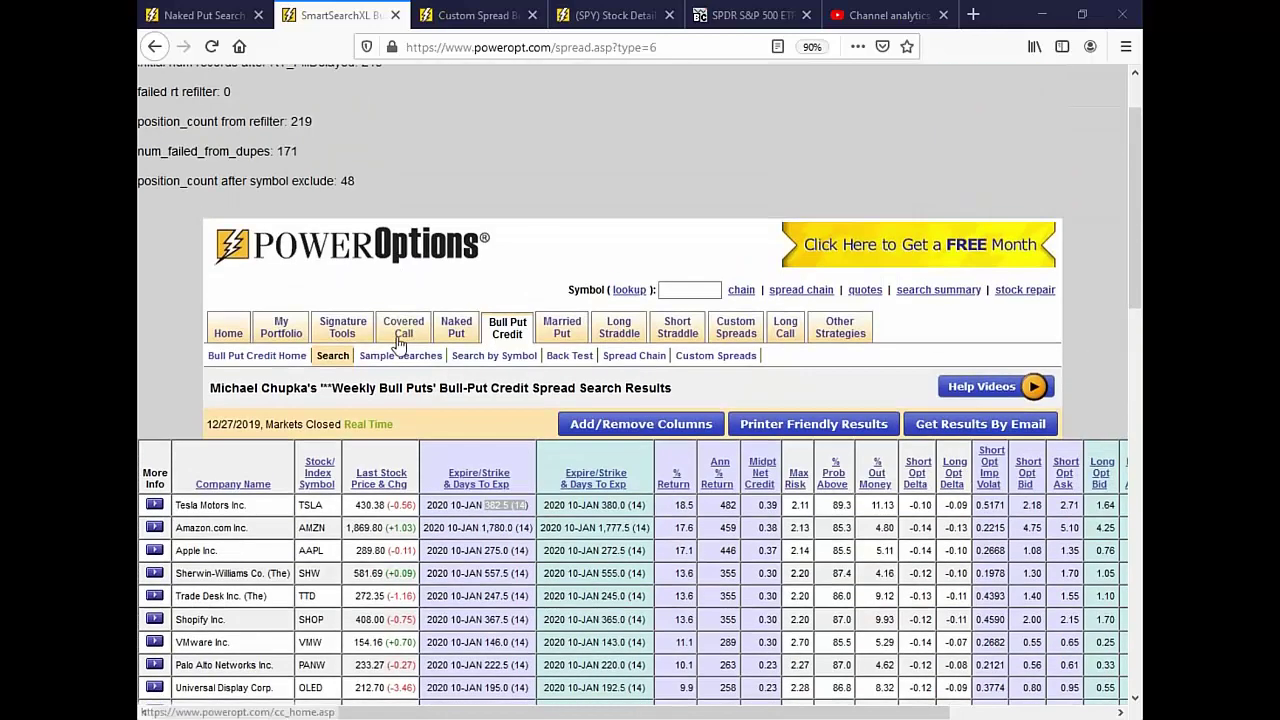
{"action": "left_click", "coordinate": [235, 329]}
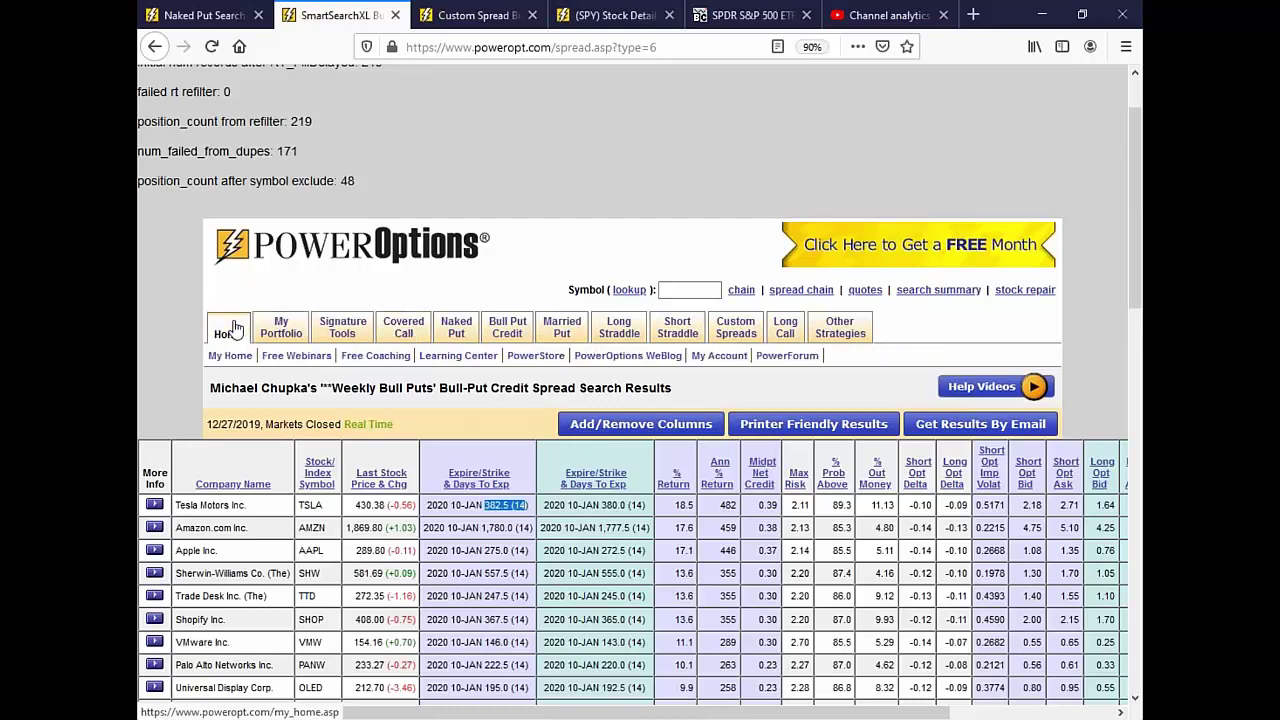
{"action": "left_click", "coordinate": [235, 329]}
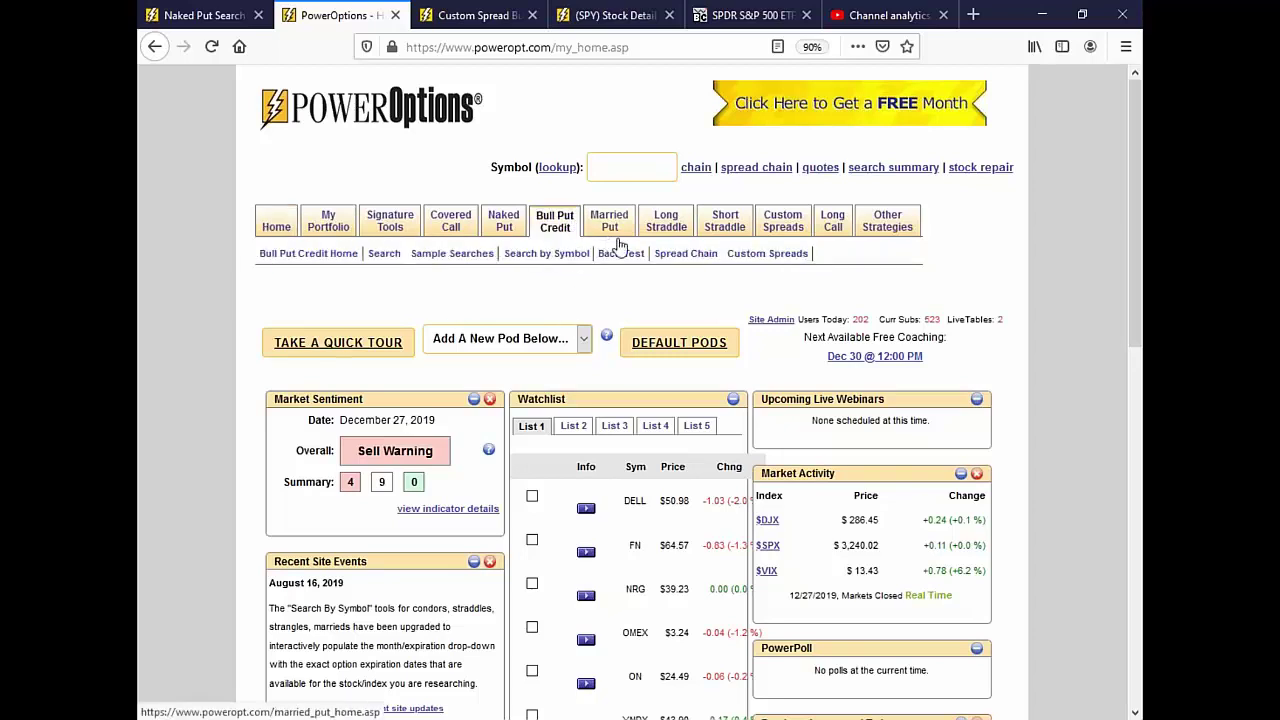
{"action": "mouse_move", "coordinate": [619, 244]}
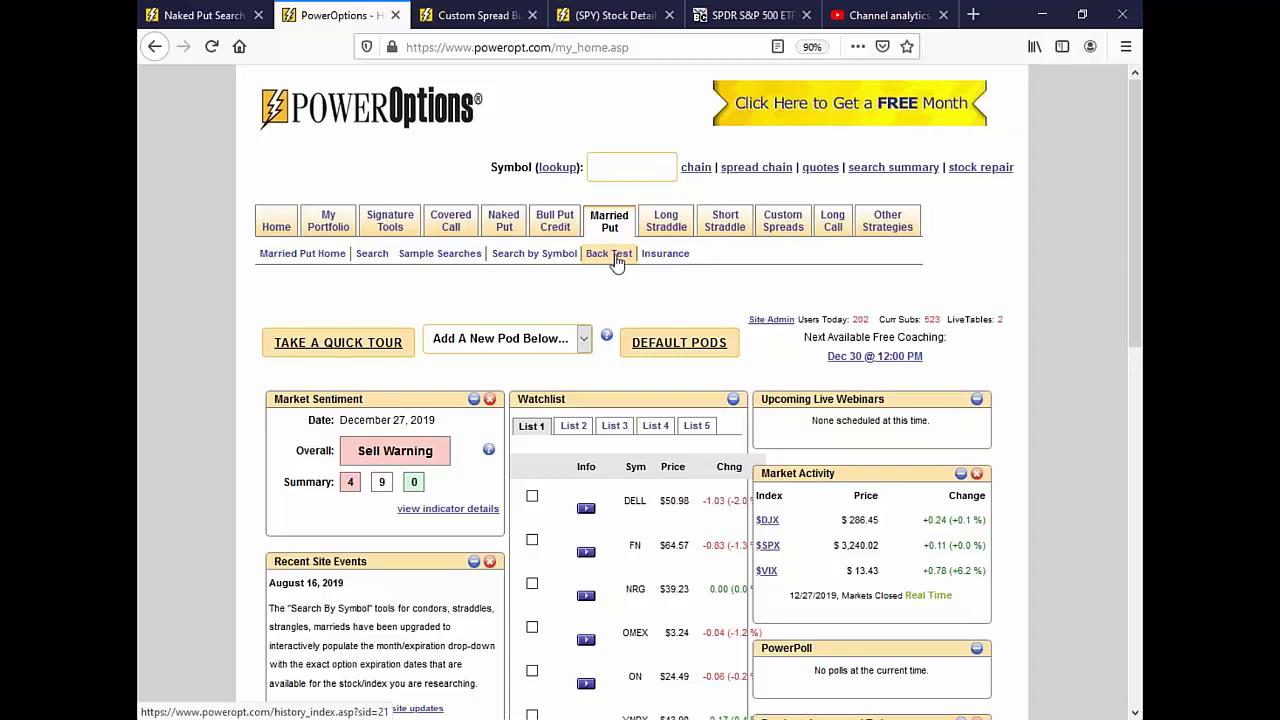
{"action": "left_click", "coordinate": [634, 170]}
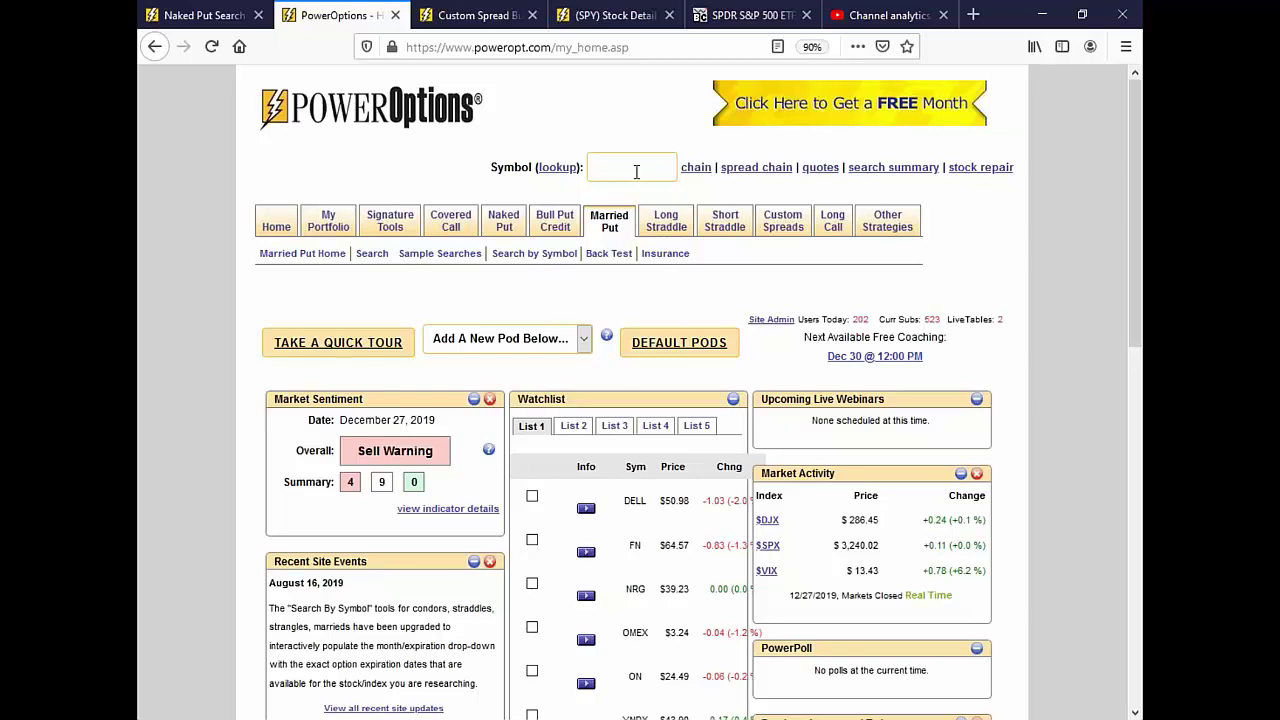
{"action": "type", "text": "TSLA"}
{"action": "left_click", "coordinate": [700, 170]}
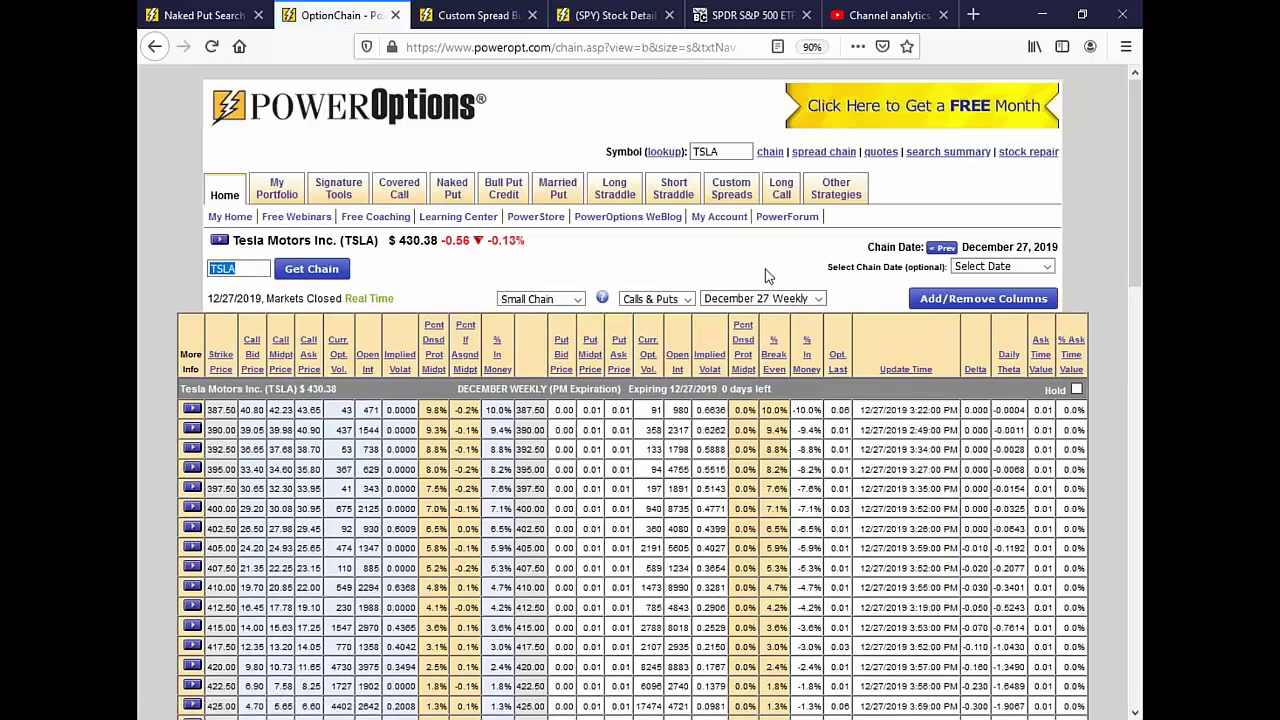
Limit the TSLA option chain to Calls Only and look through the listed strikes.
{"action": "scroll", "coordinate": [876, 391], "scroll_direction": "down", "scroll_amount": 2}
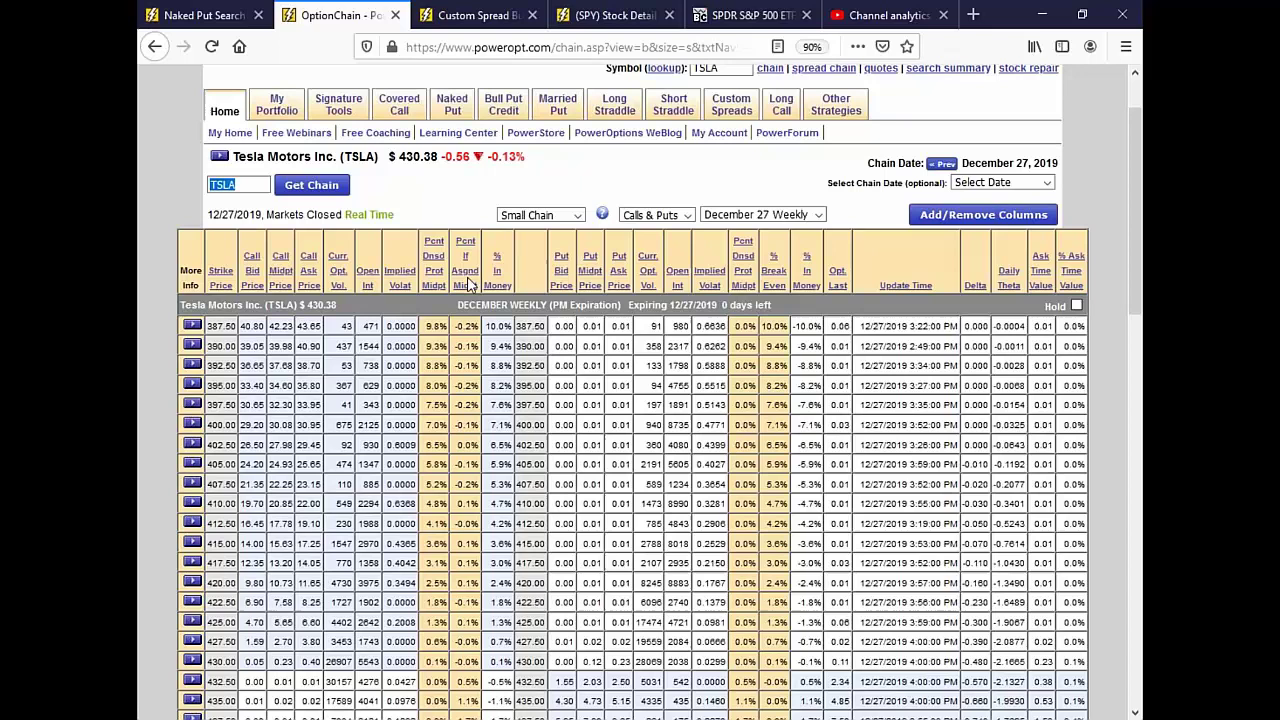
{"action": "left_click", "coordinate": [650, 215]}
{"action": "left_click", "coordinate": [658, 249]}
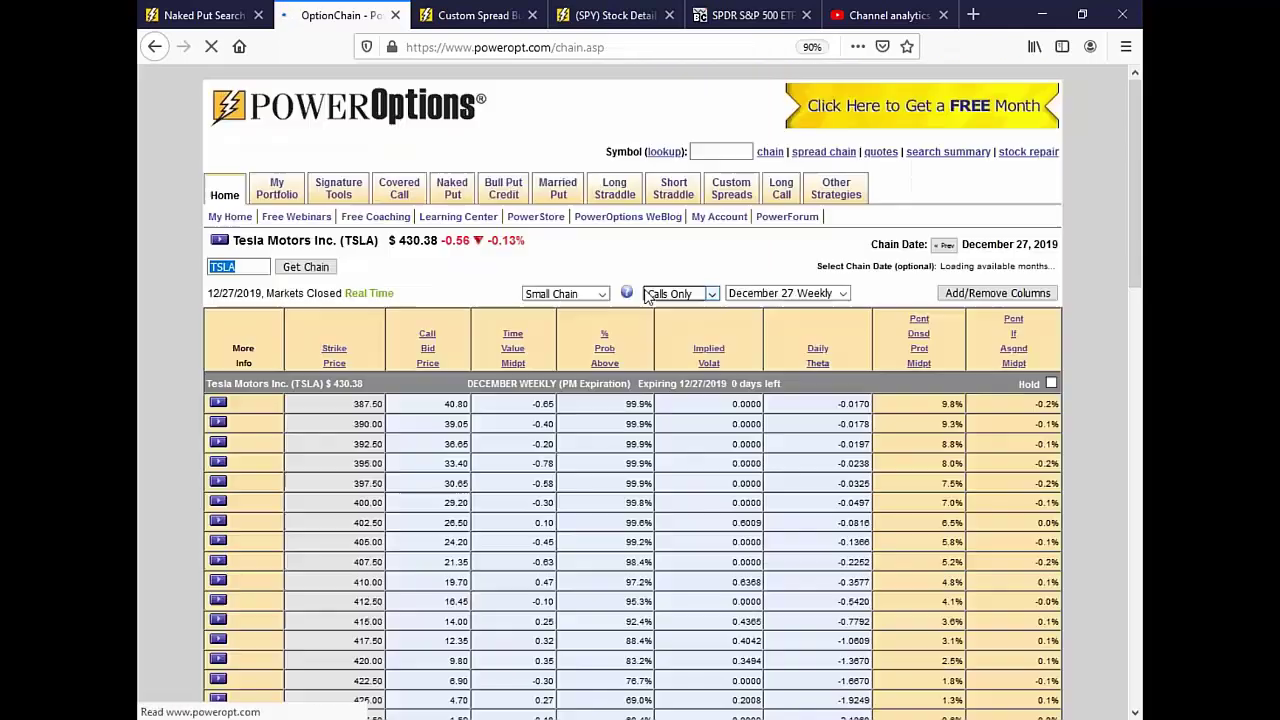
{"action": "scroll", "coordinate": [852, 437], "scroll_direction": "down", "scroll_amount": 5}
{"action": "scroll", "coordinate": [852, 437], "scroll_direction": "up", "scroll_amount": 4}
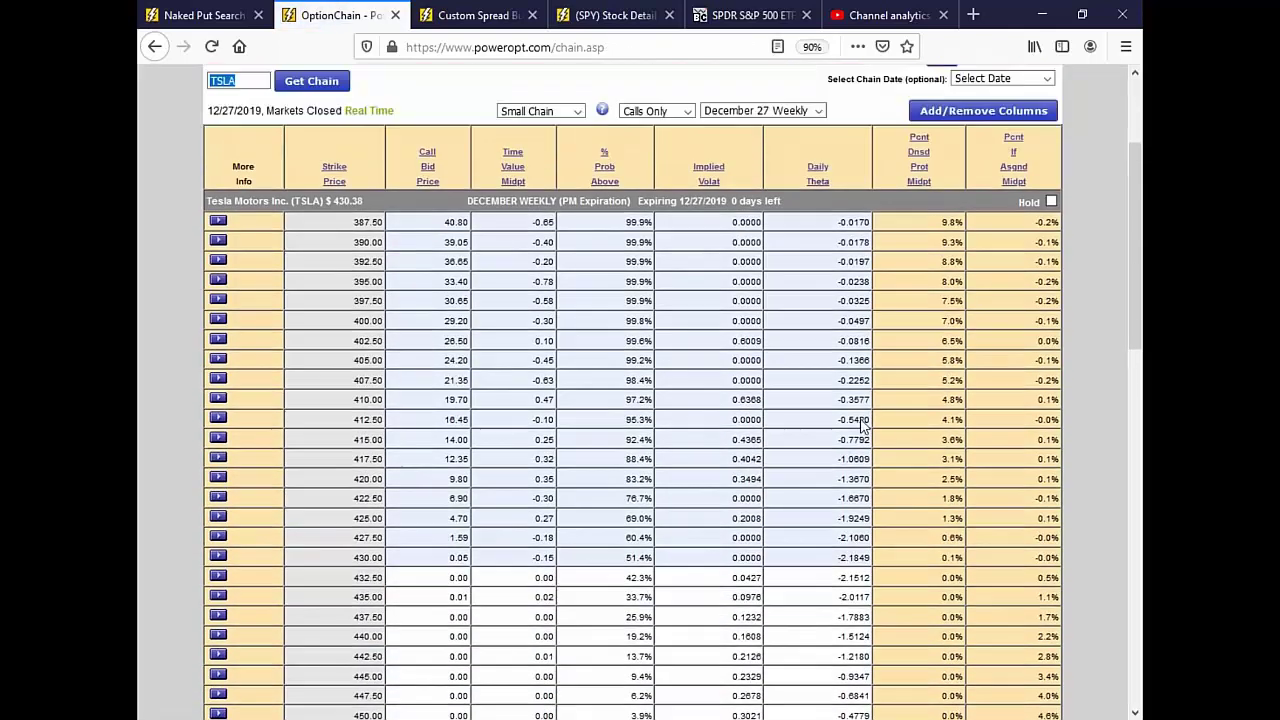
Load the historical TSLA option chain for April 13, 2018.
{"action": "left_click", "coordinate": [1000, 182]}
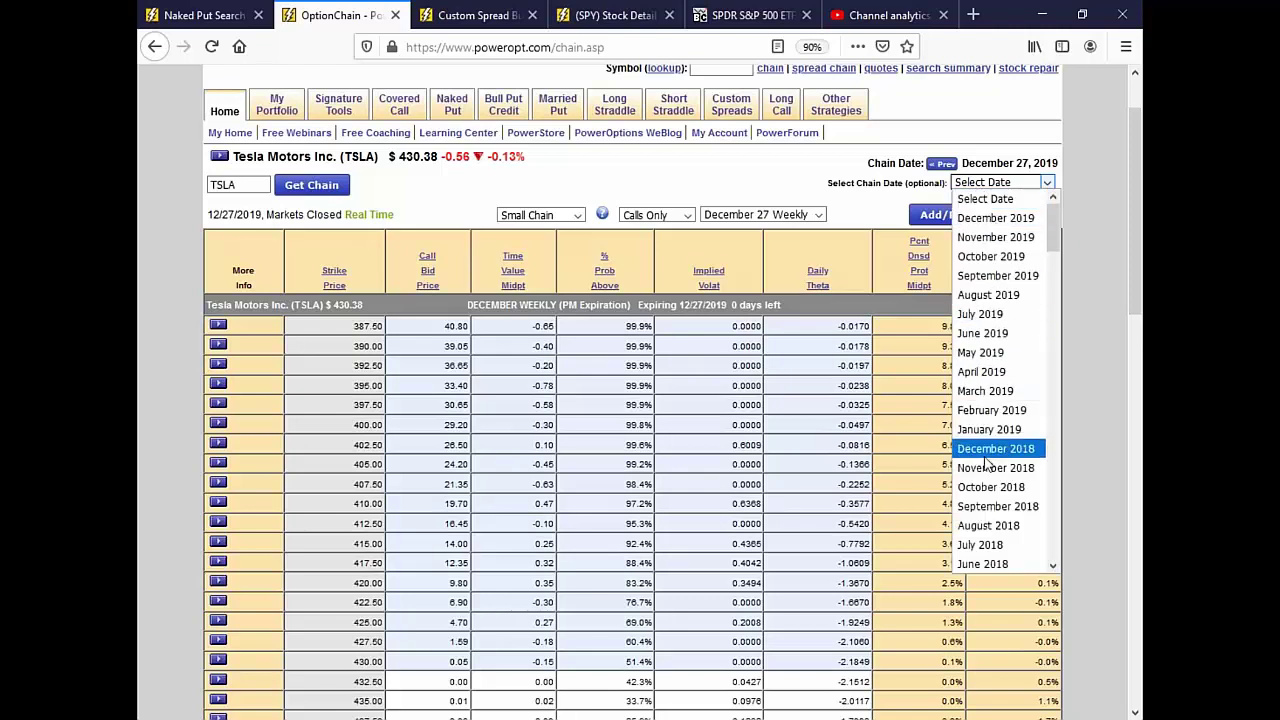
{"action": "scroll", "coordinate": [985, 450], "scroll_direction": "down", "scroll_amount": 5}
{"action": "scroll", "coordinate": [987, 472], "scroll_direction": "down", "scroll_amount": 1}
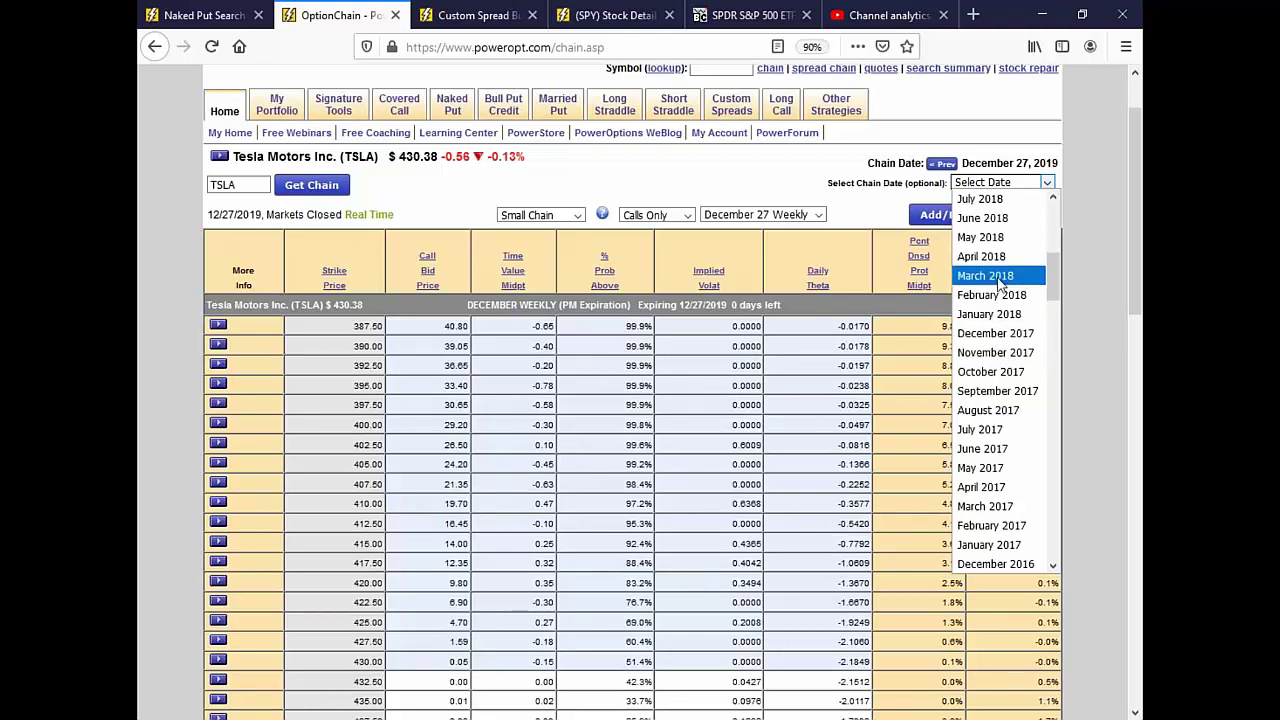
{"action": "left_click", "coordinate": [995, 258]}
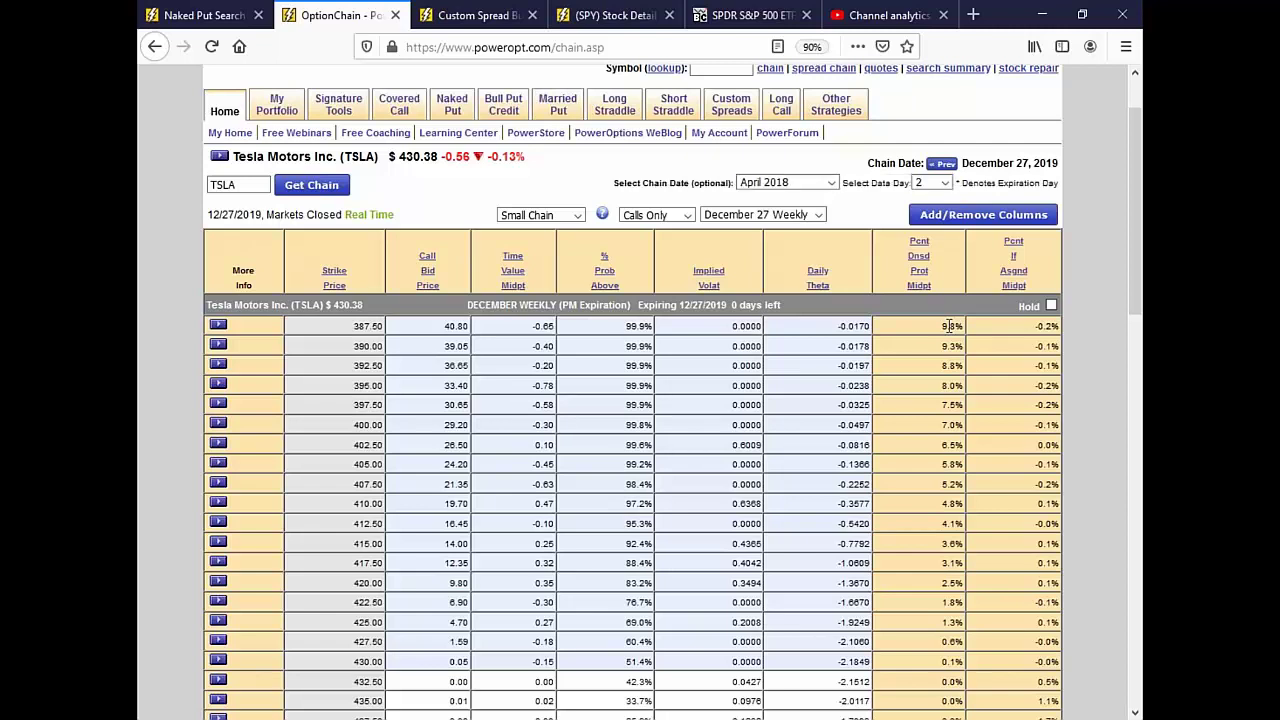
{"action": "left_click", "coordinate": [944, 183]}
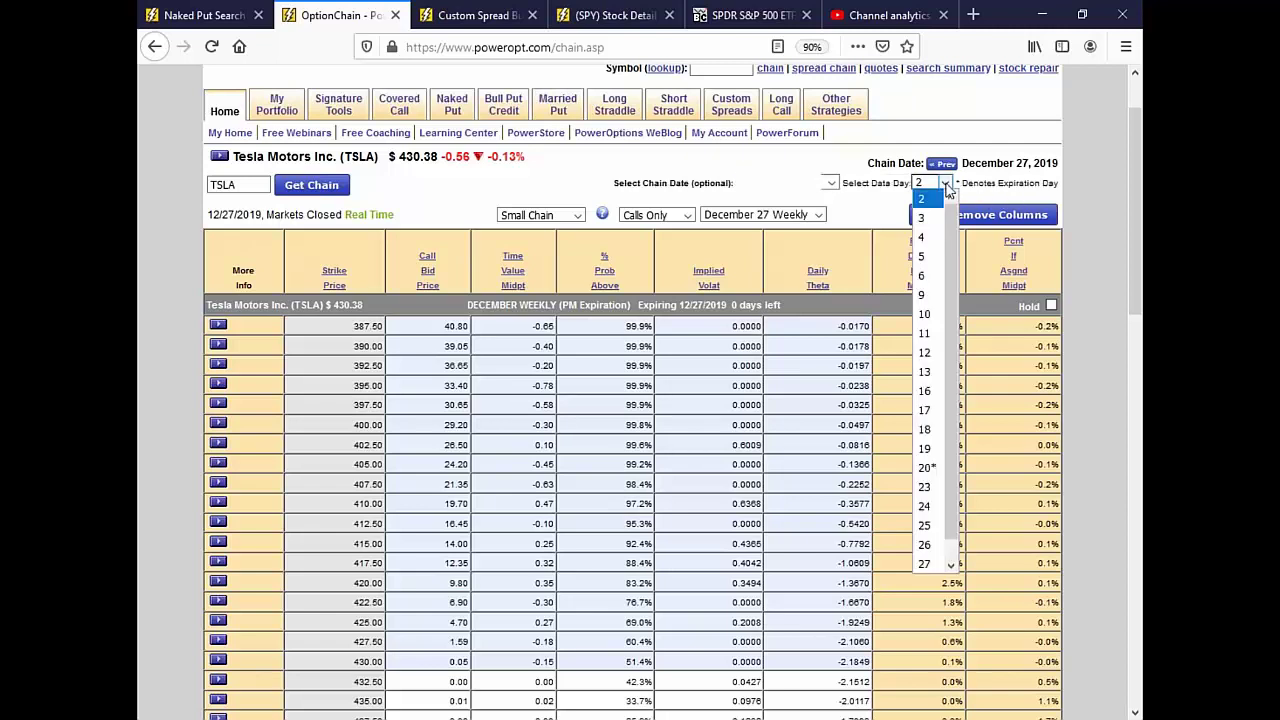
{"action": "left_click", "coordinate": [928, 371]}
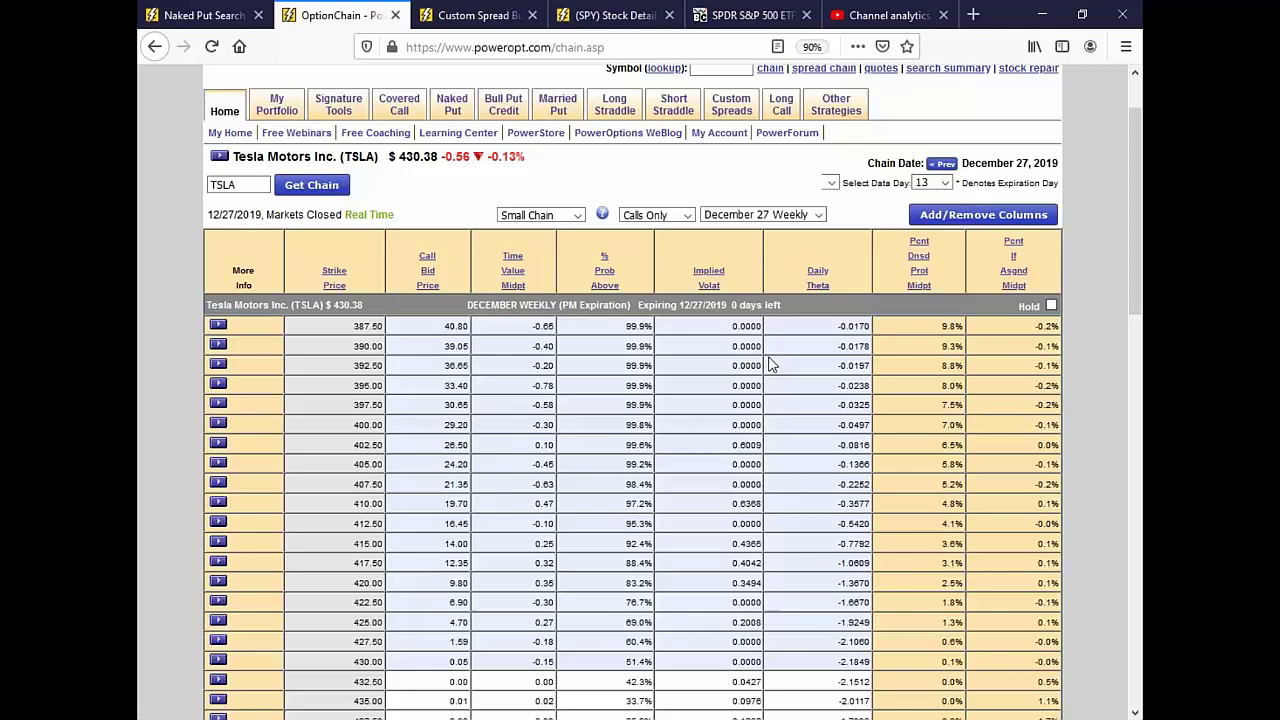
{"action": "left_click", "coordinate": [305, 185]}
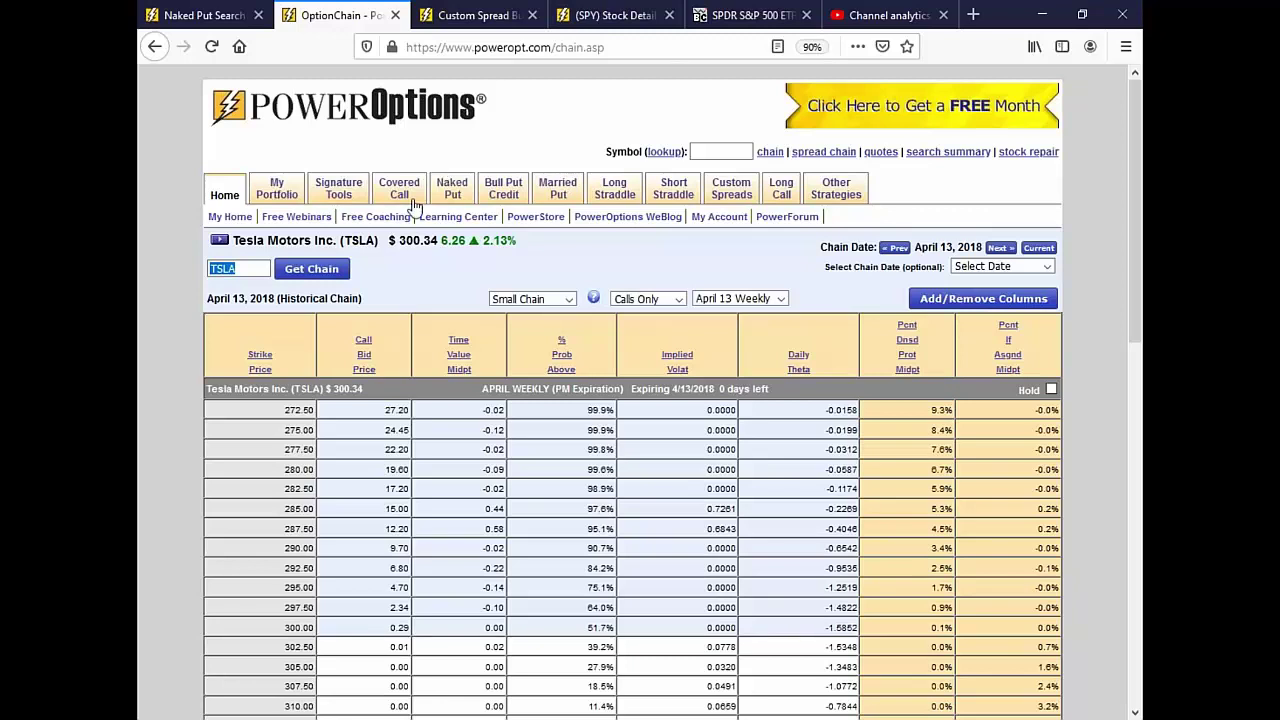
Highlight the historical stock price, show the May 11 Weekly expiration, and advance the chain to the next trading day.
{"action": "left_click_drag", "start_coordinate": [399, 240], "coordinate": [437, 238]}
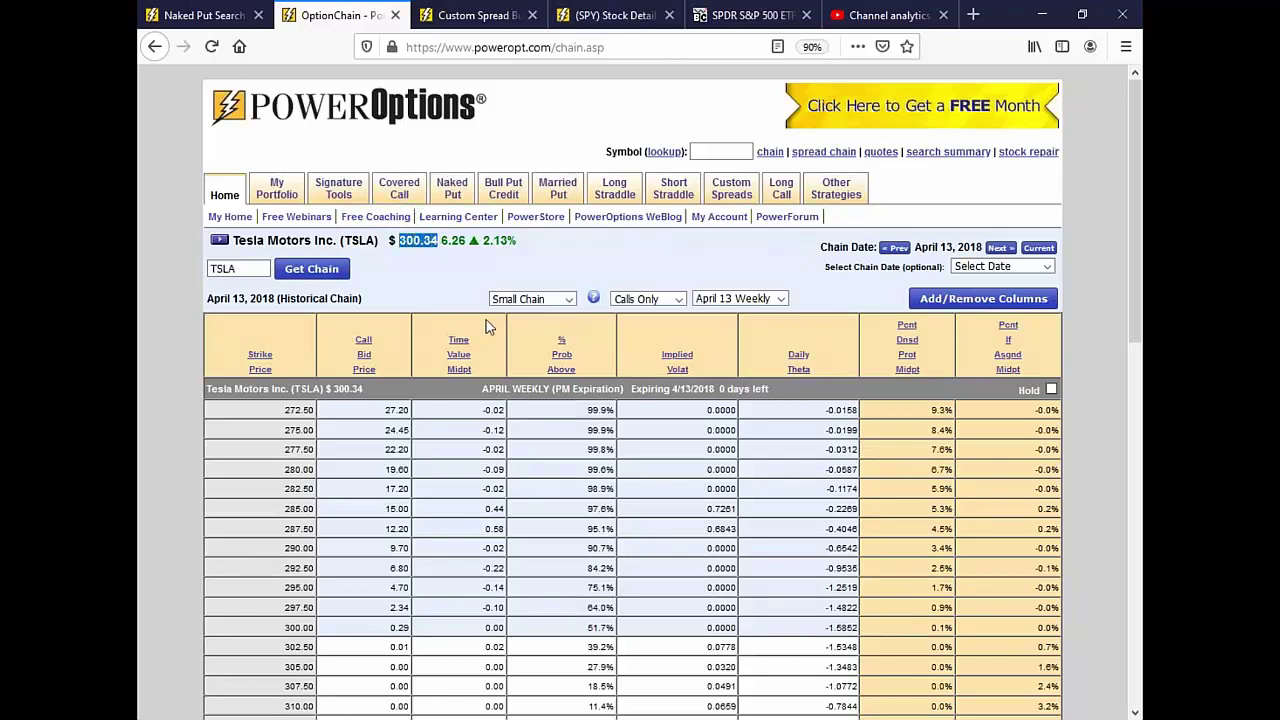
{"action": "left_click", "coordinate": [733, 300]}
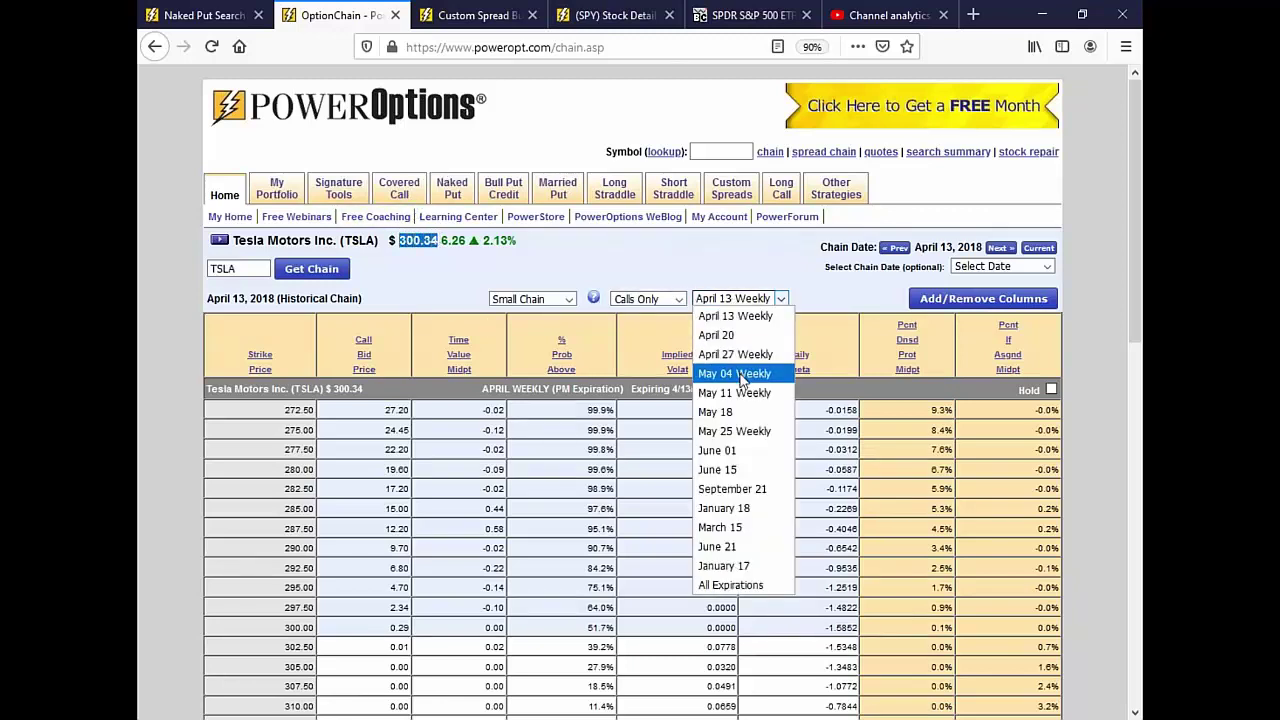
{"action": "left_click", "coordinate": [748, 392]}
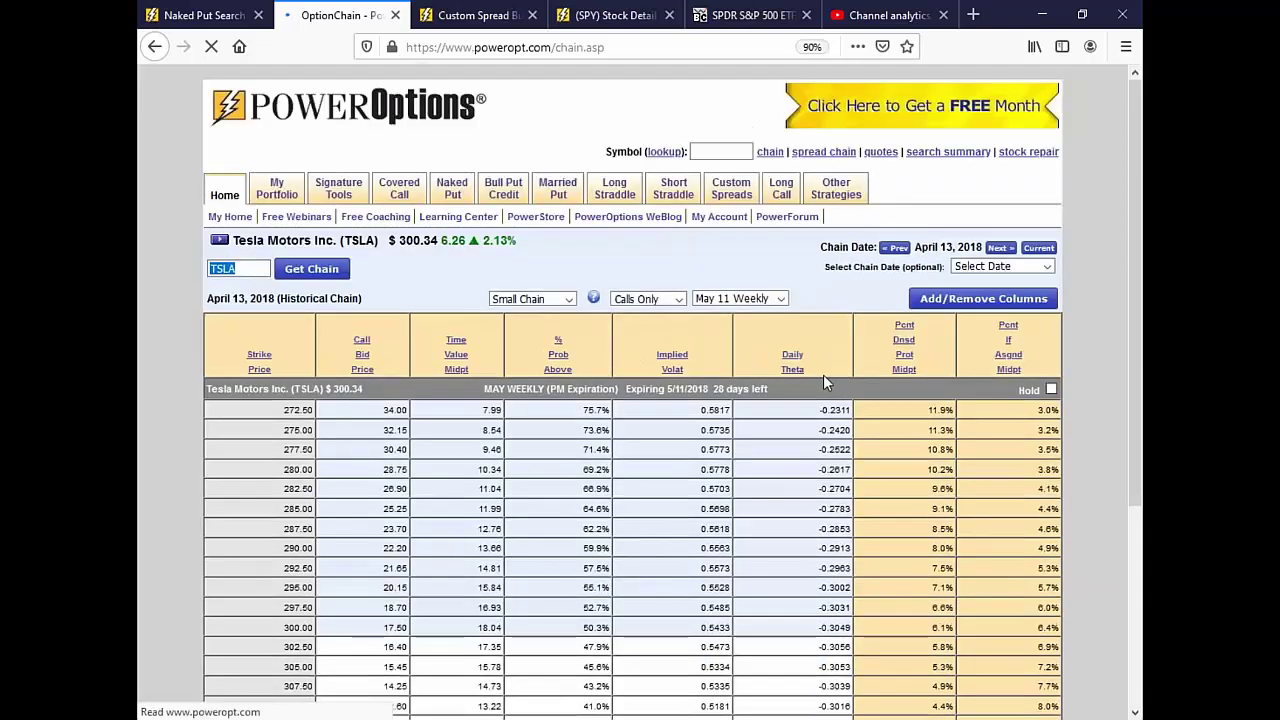
{"action": "left_click", "coordinate": [993, 251]}
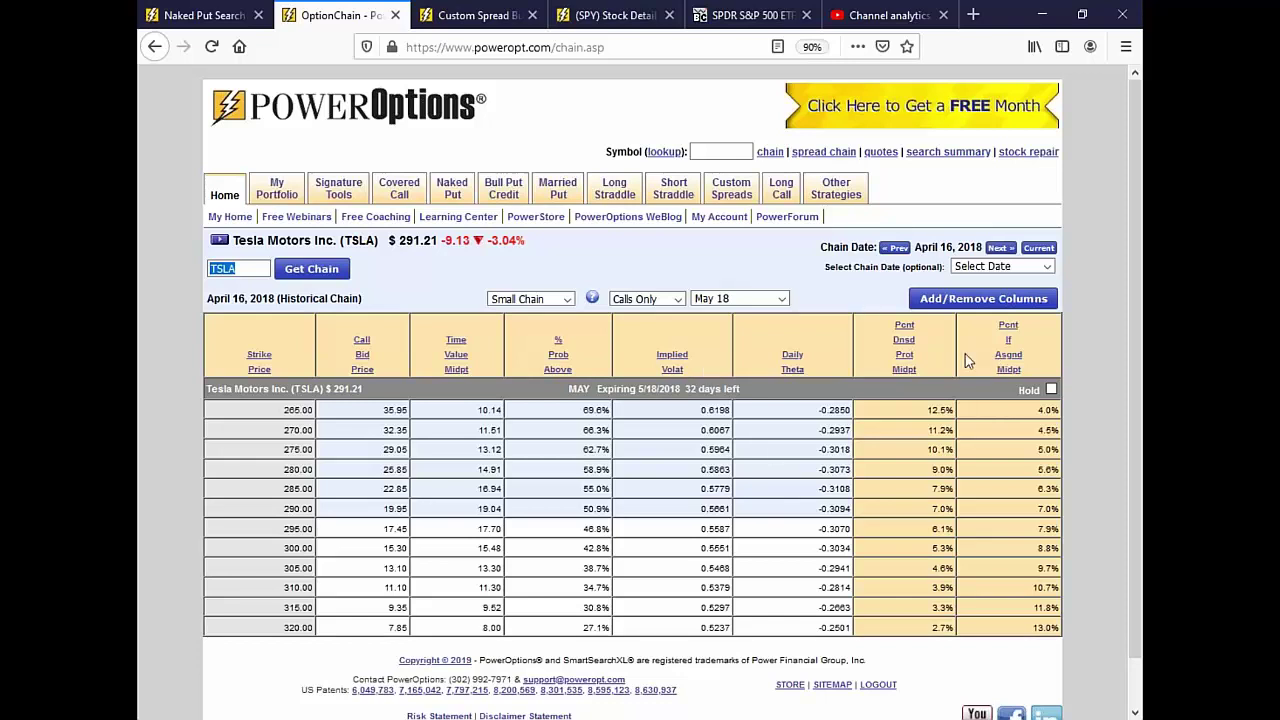
Open the Search by Symbol back-testing tool for bull put credit spreads.
{"action": "mouse_move", "coordinate": [518, 192]}
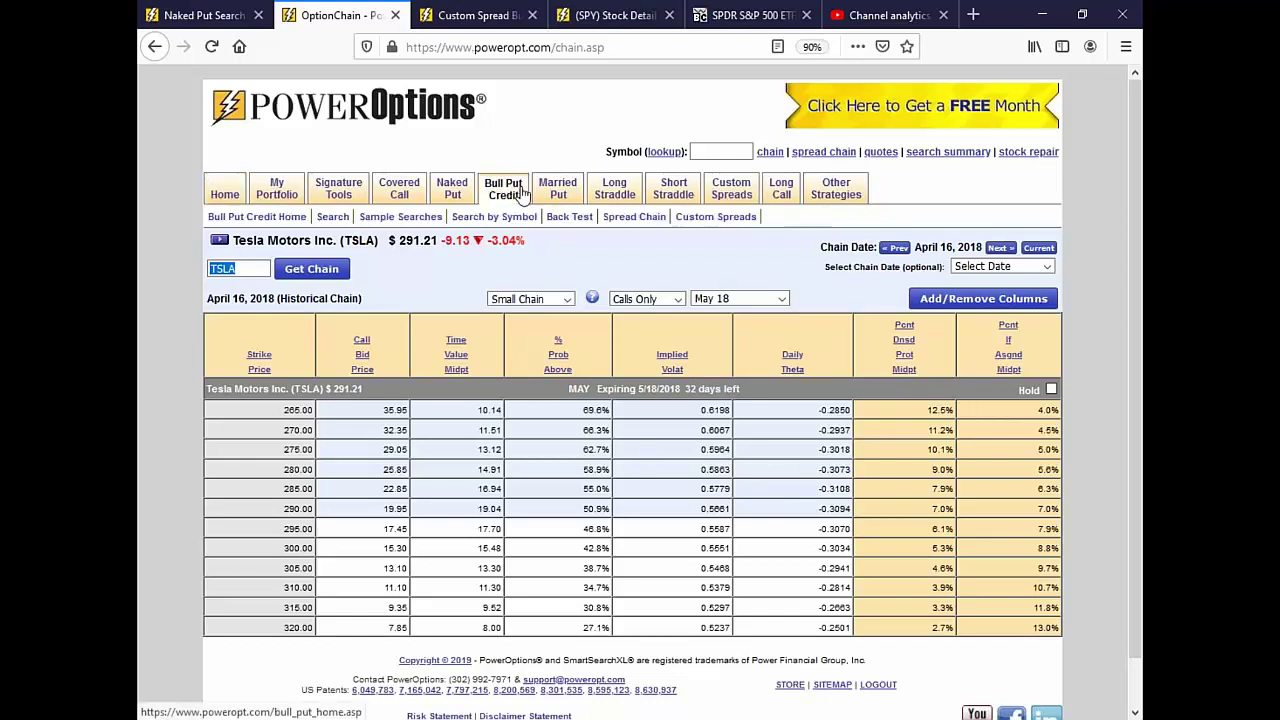
{"action": "left_click", "coordinate": [582, 218]}
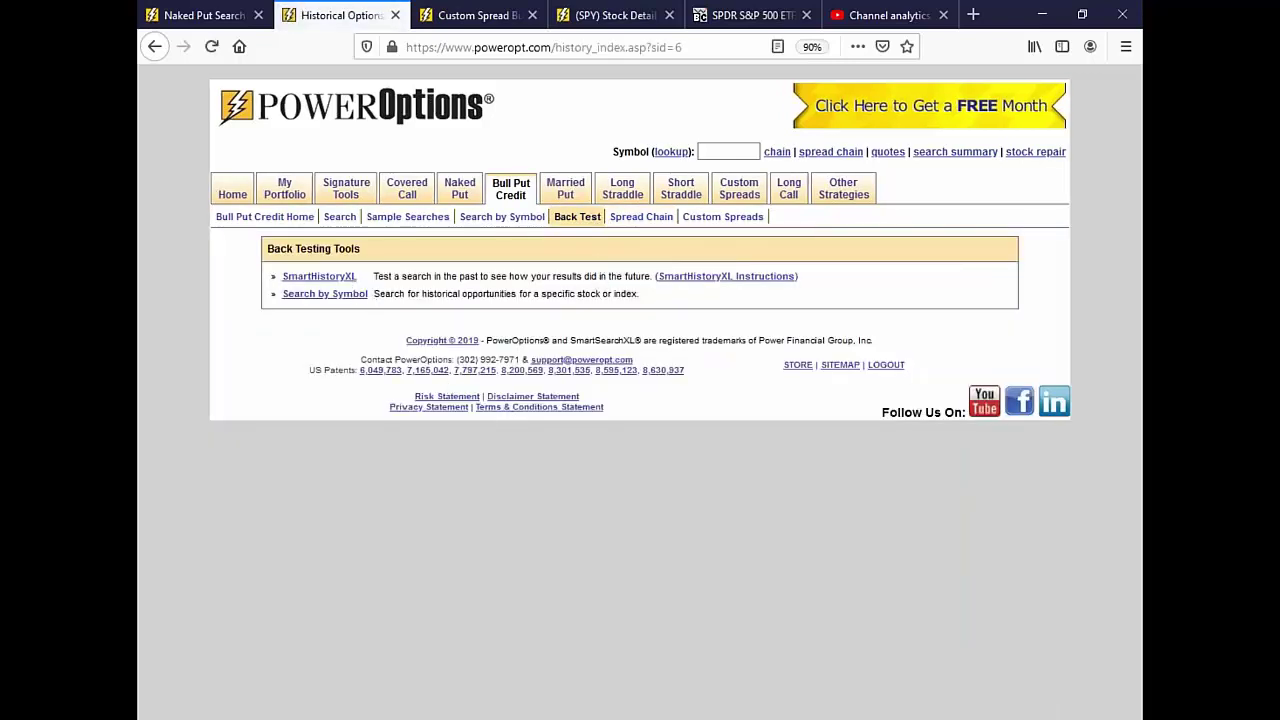
{"action": "left_click", "coordinate": [352, 300]}
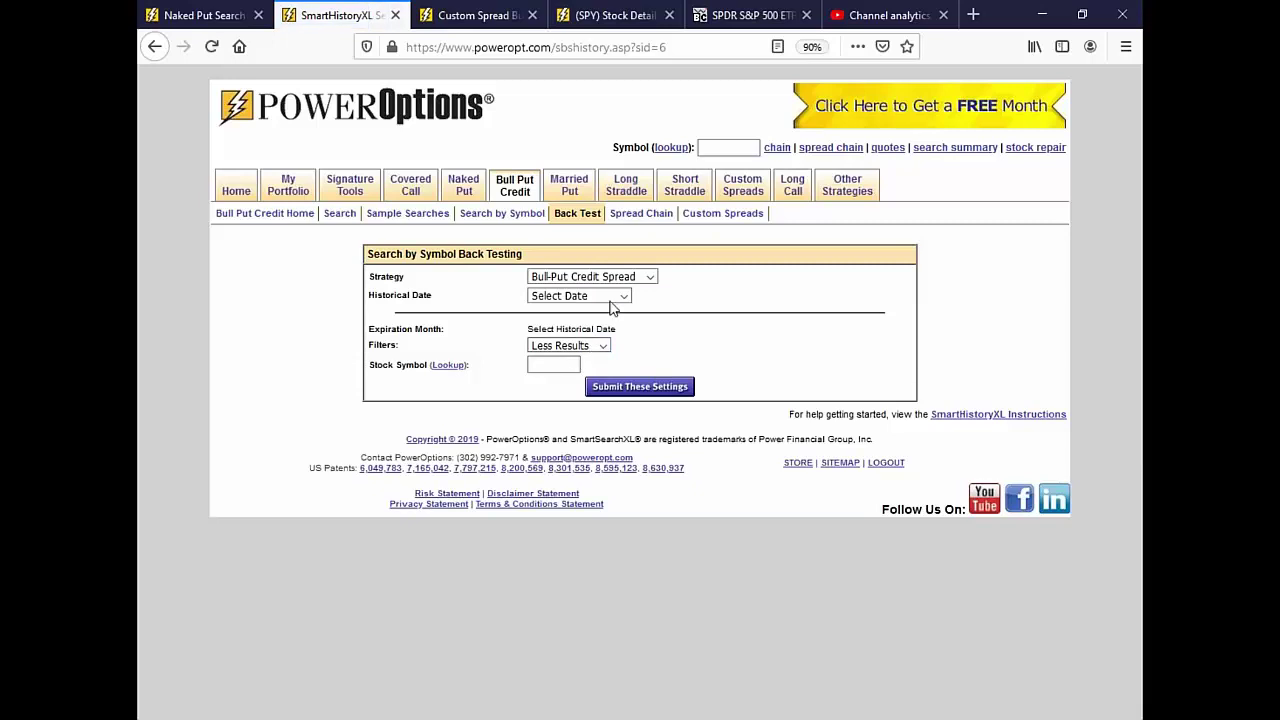
Set the back test's historical date to April 13, 2018.
{"action": "left_click", "coordinate": [610, 296]}
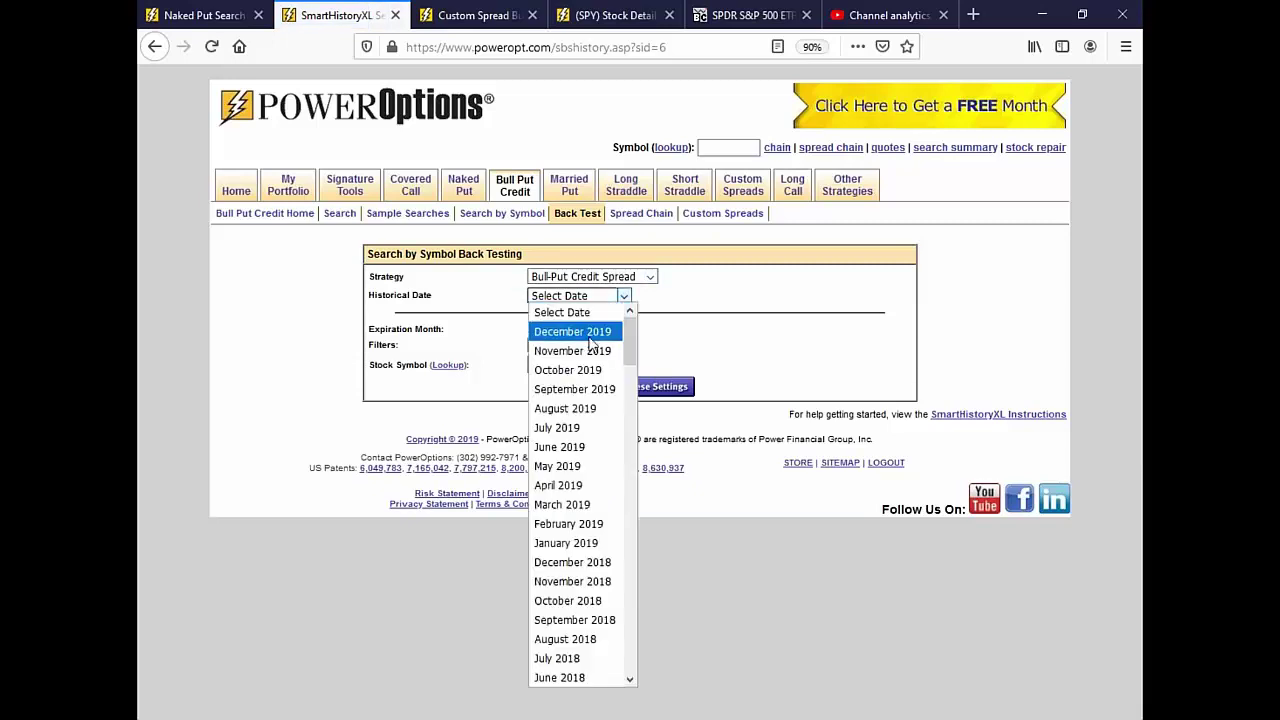
{"action": "left_click", "coordinate": [590, 485]}
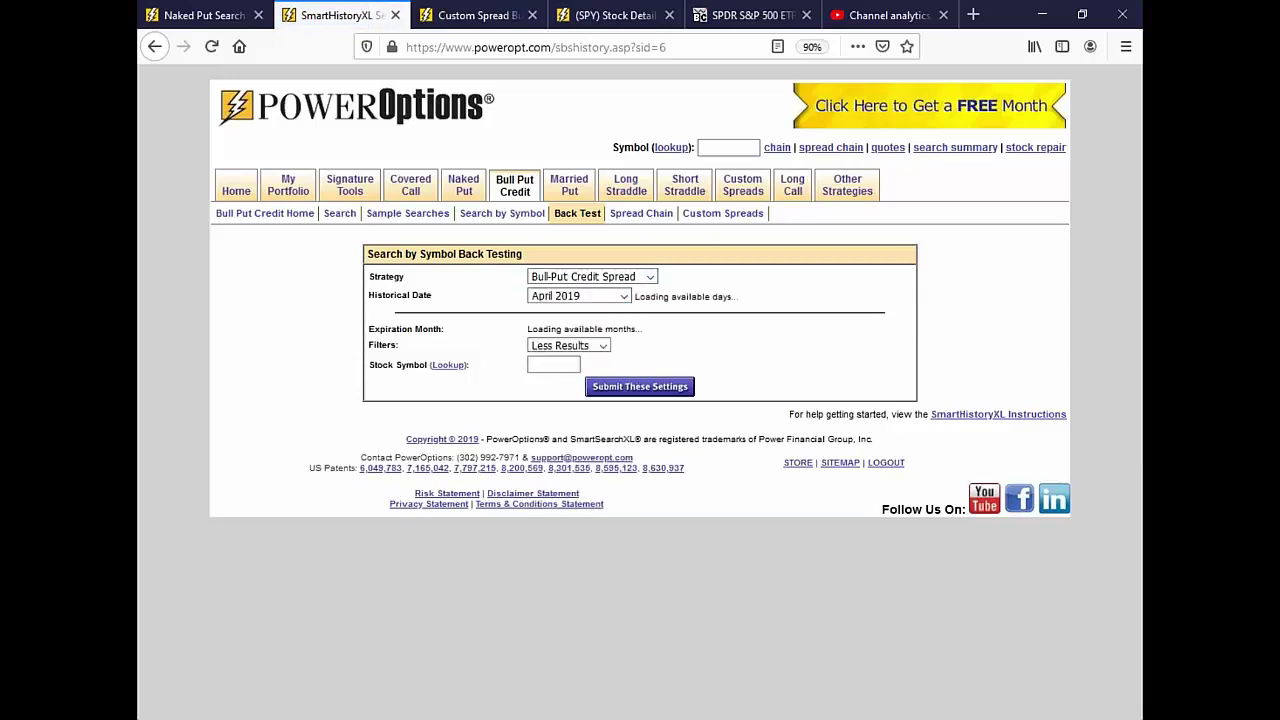
{"action": "left_click", "coordinate": [608, 296]}
{"action": "scroll", "coordinate": [615, 425], "scroll_direction": "down", "scroll_amount": 1}
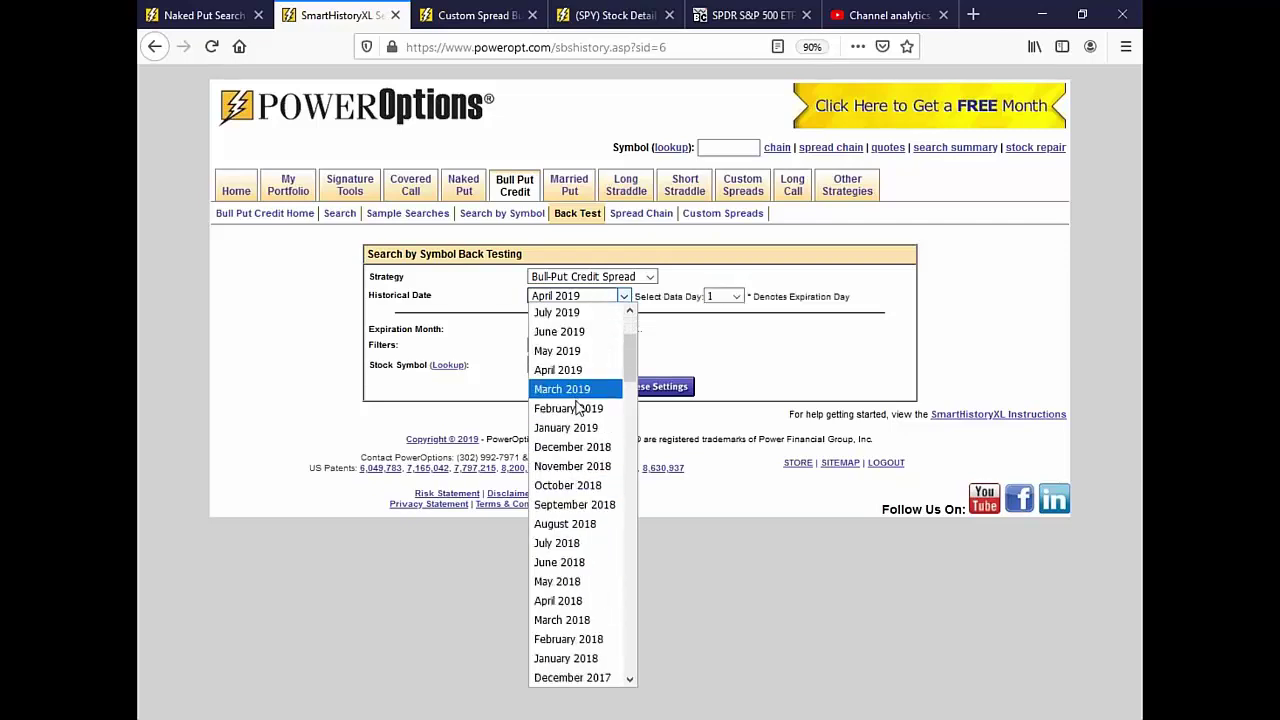
{"action": "left_click", "coordinate": [580, 602]}
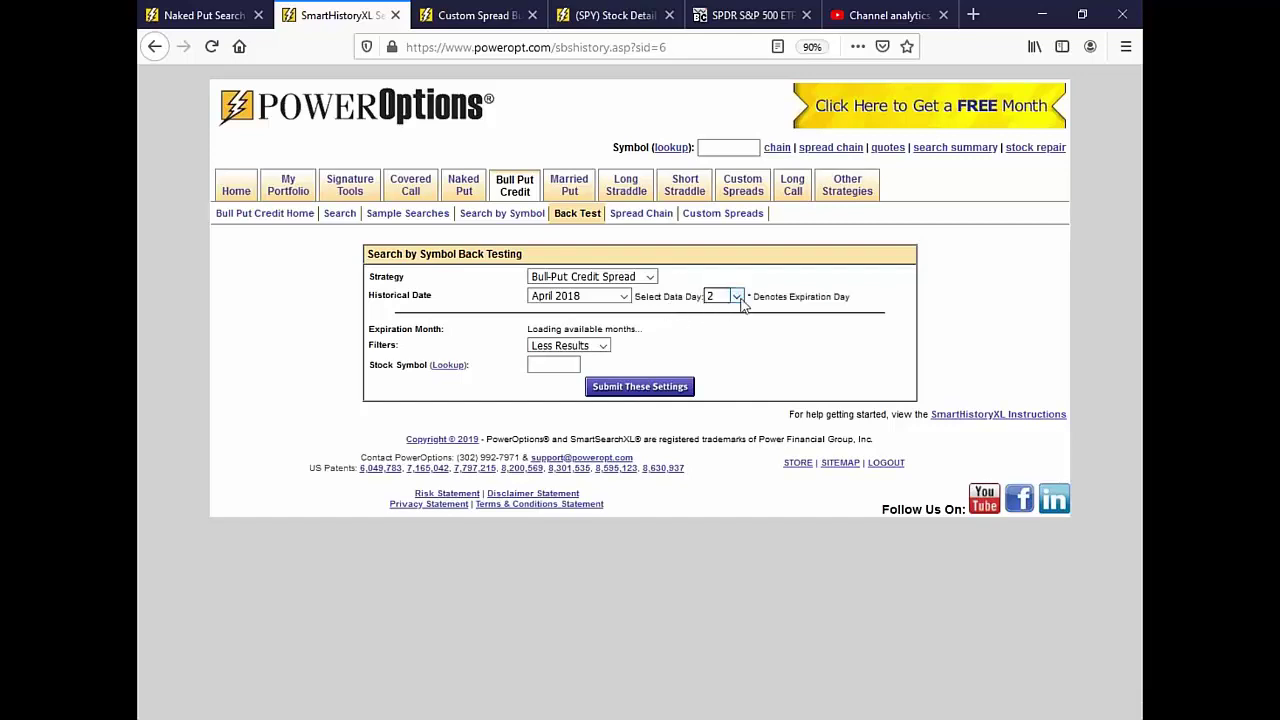
{"action": "left_click", "coordinate": [737, 298]}
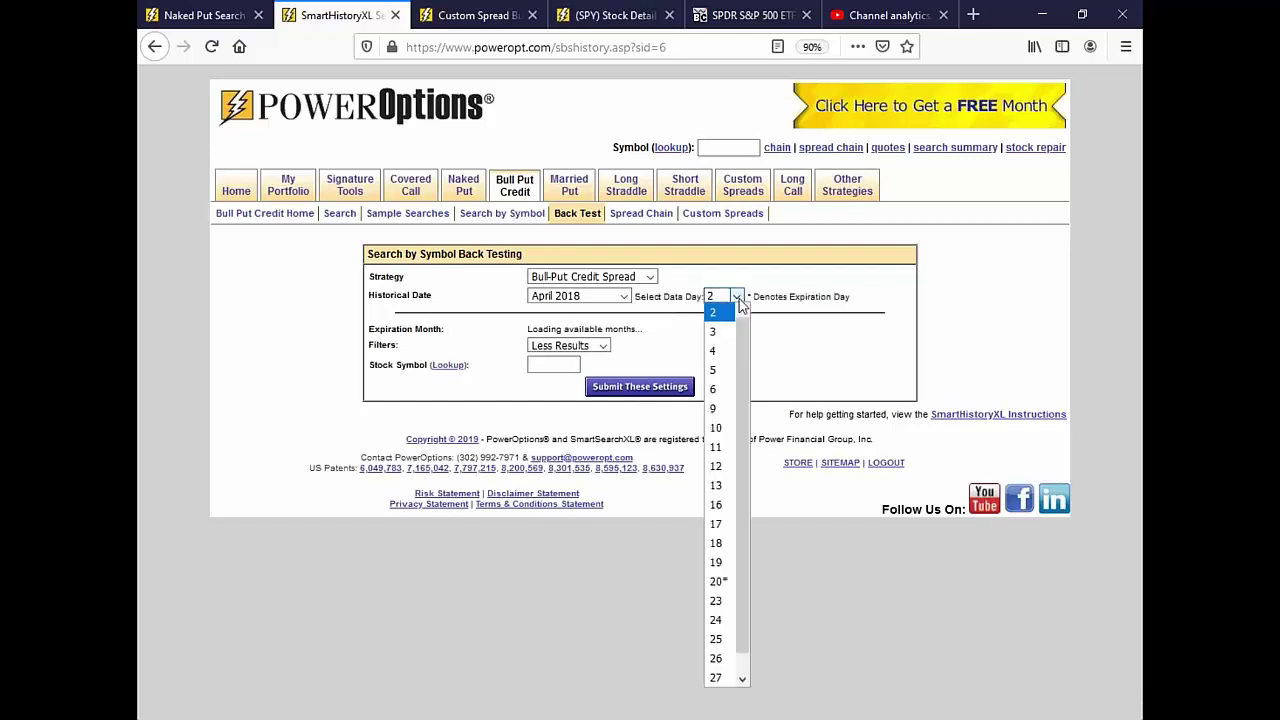
{"action": "left_click", "coordinate": [724, 486]}
Run the bull put credit back test for TSLA with the Less Results filter.
{"action": "left_click", "coordinate": [596, 346]}
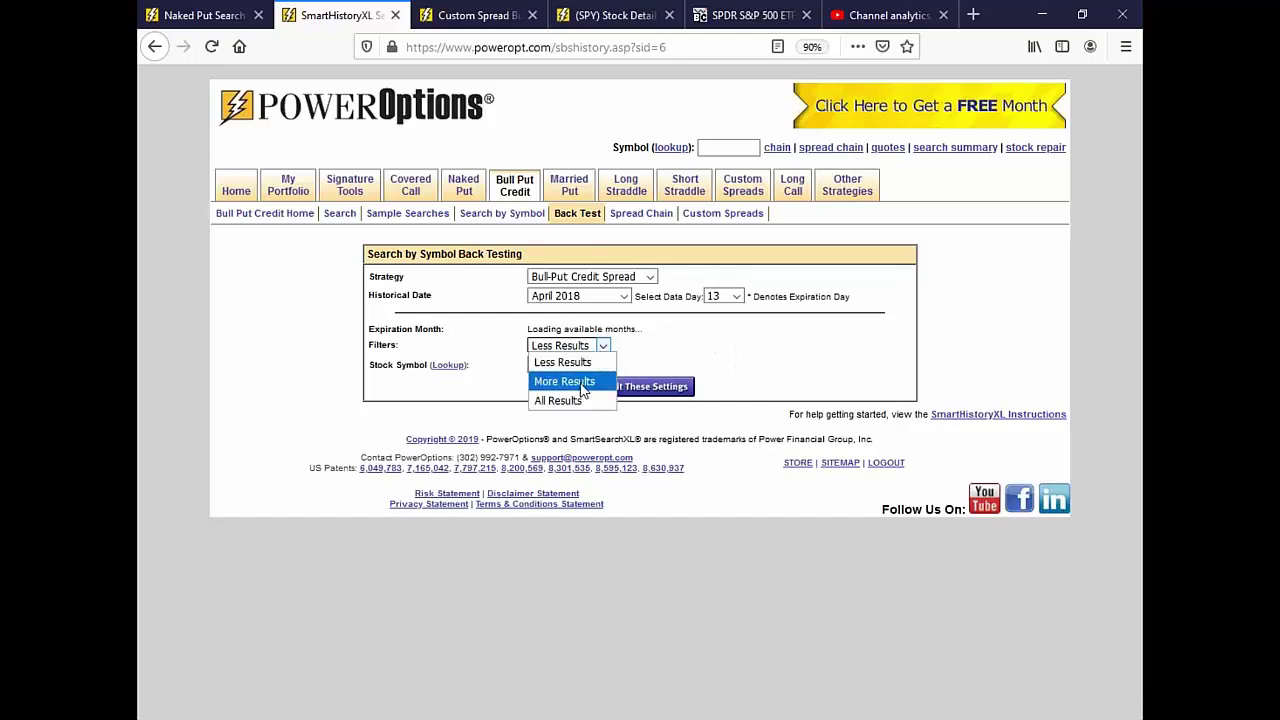
{"action": "left_click", "coordinate": [578, 362]}
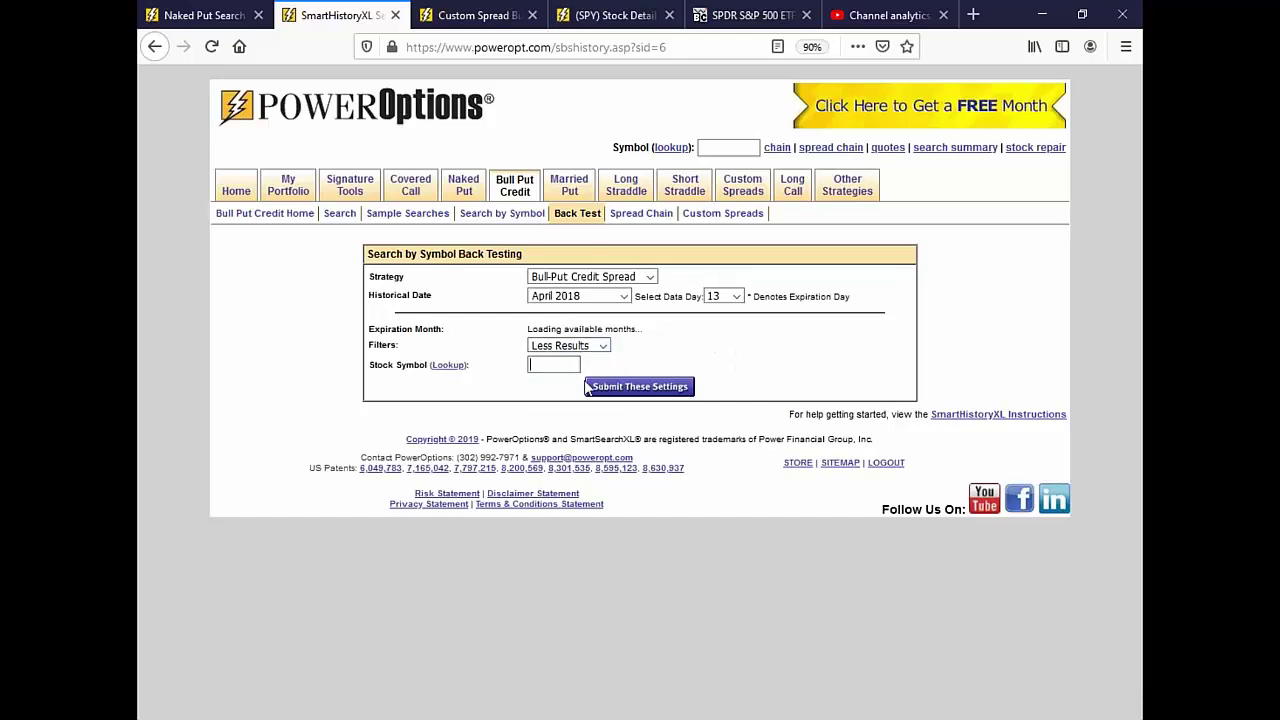
{"action": "type", "text": "TSLA"}
{"action": "left_click", "coordinate": [630, 388]}
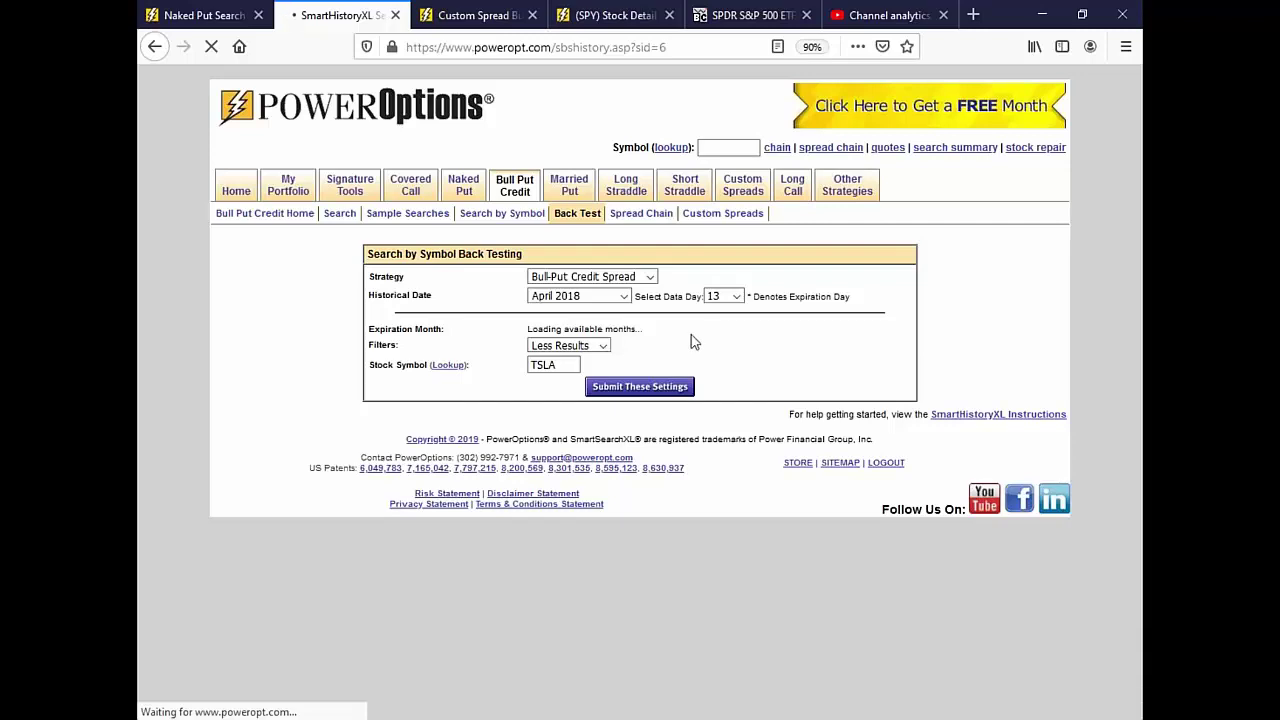
Examine the TSLA spread results and look through the result filter choices without changing the filter.
{"action": "scroll", "coordinate": [692, 342], "scroll_direction": "down", "scroll_amount": 3}
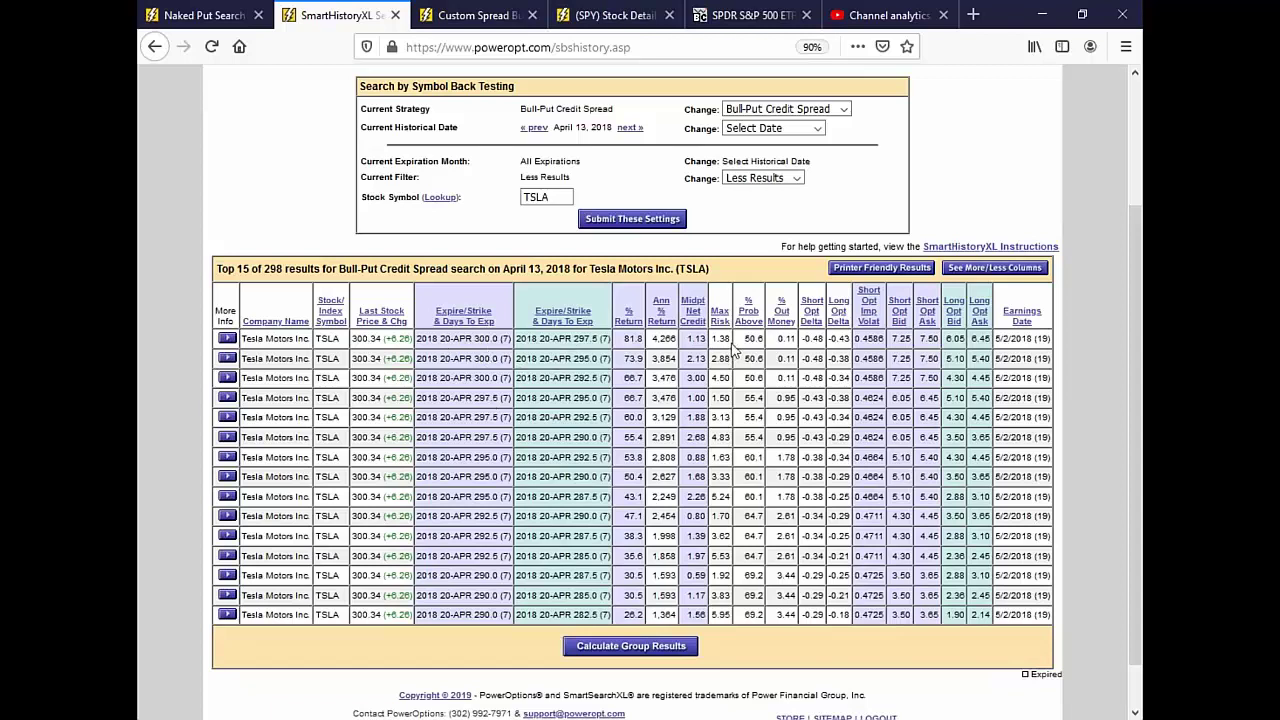
{"action": "left_click_drag", "start_coordinate": [735, 340], "coordinate": [1050, 618]}
{"action": "left_click", "coordinate": [758, 638]}
{"action": "left_click", "coordinate": [766, 183]}
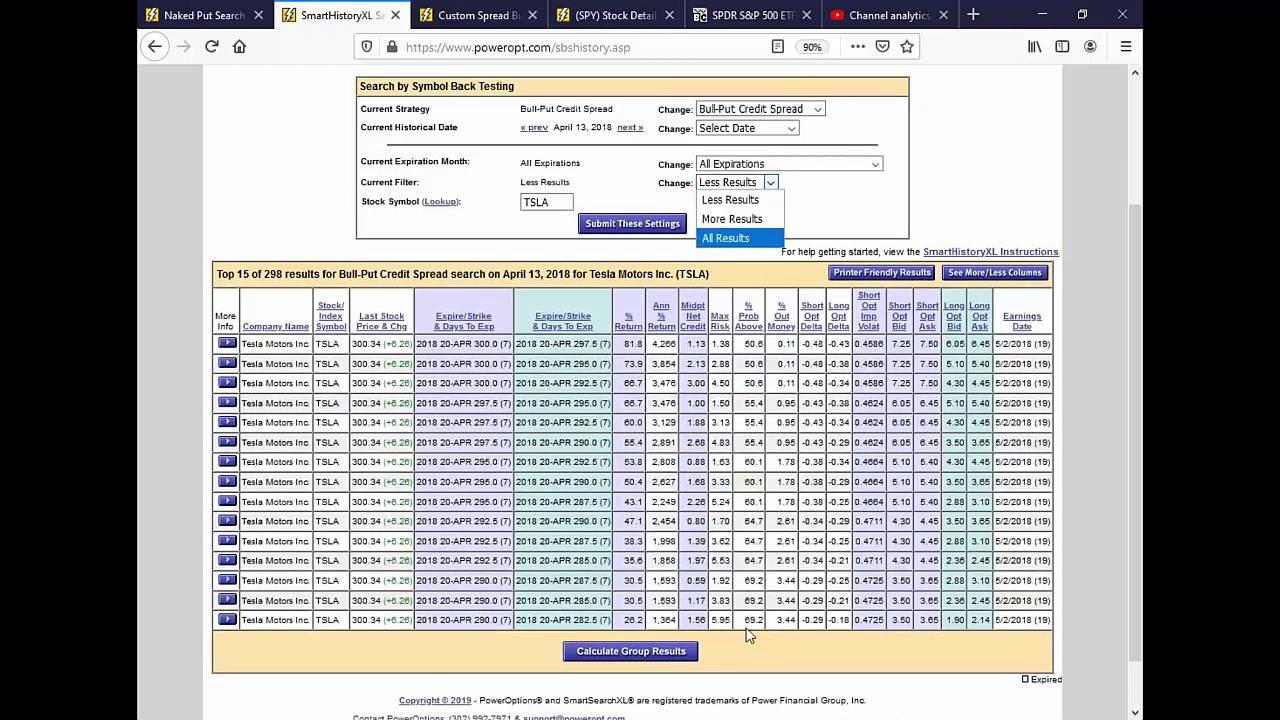
{"action": "left_click", "coordinate": [826, 229]}
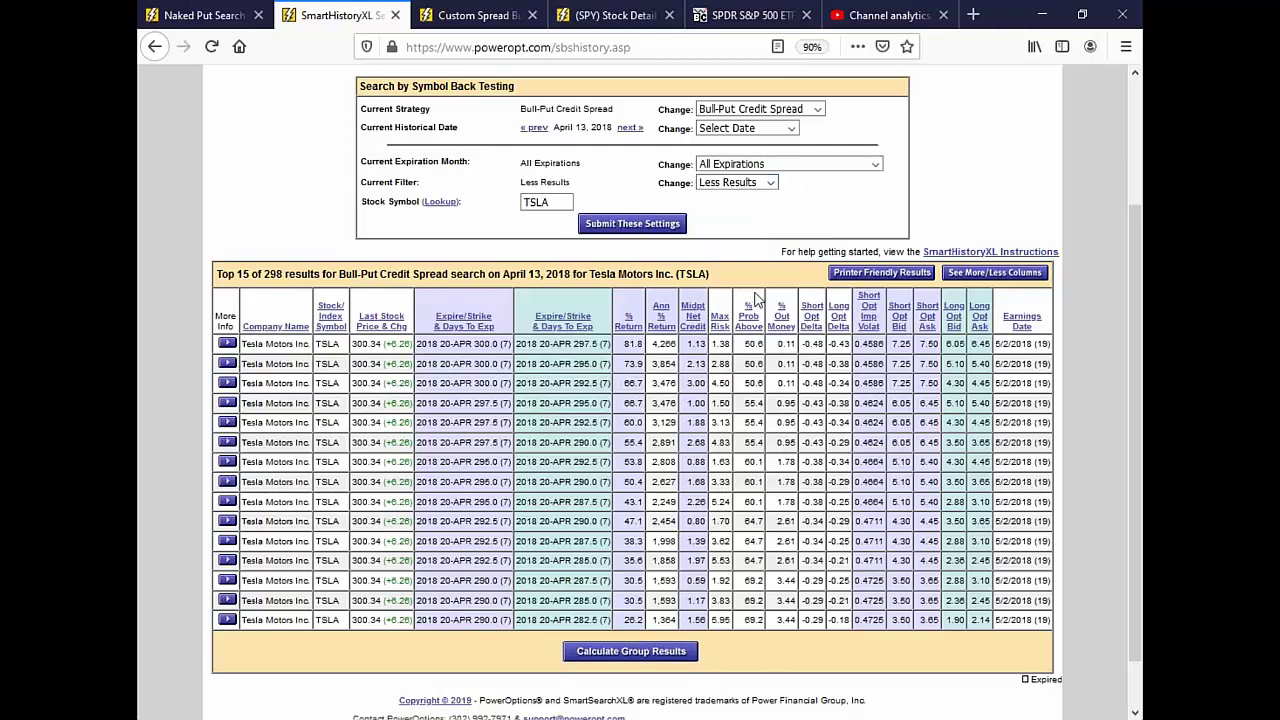
Open the SmartHistoryXL back-testing tool for bull put credit spreads.
{"action": "scroll", "coordinate": [757, 300], "scroll_direction": "up", "scroll_amount": 3}
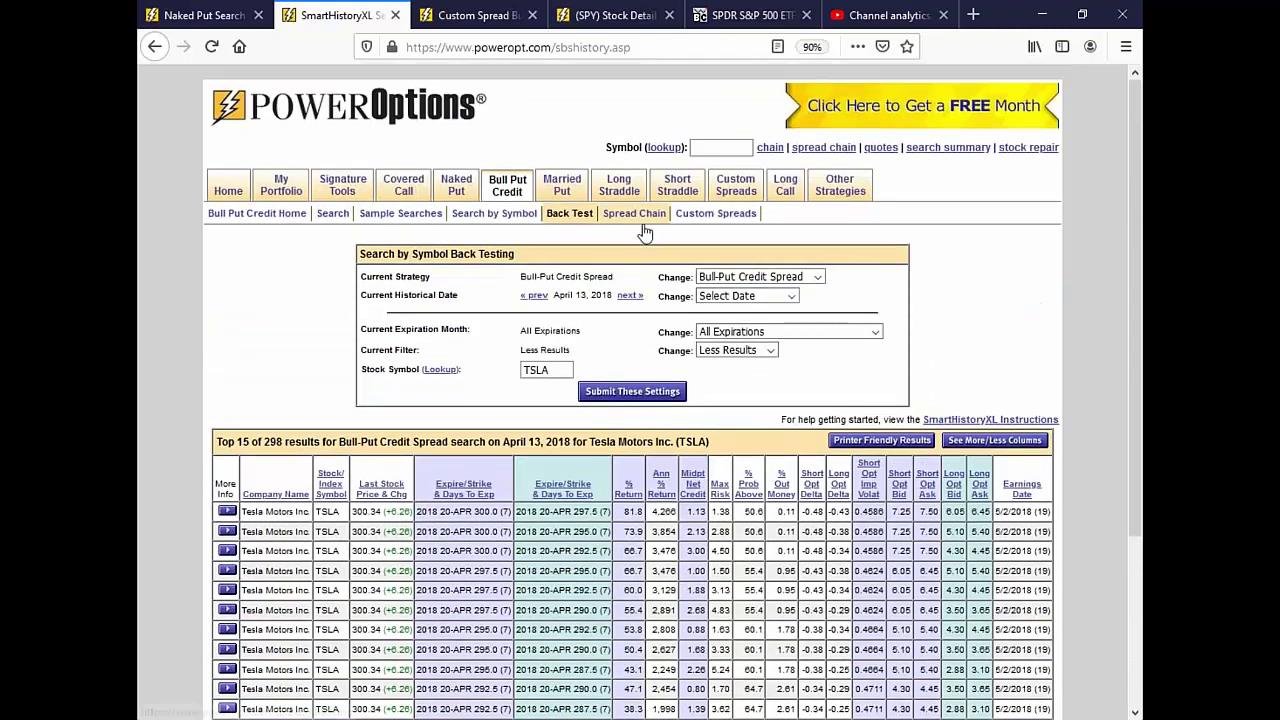
{"action": "left_click", "coordinate": [570, 214]}
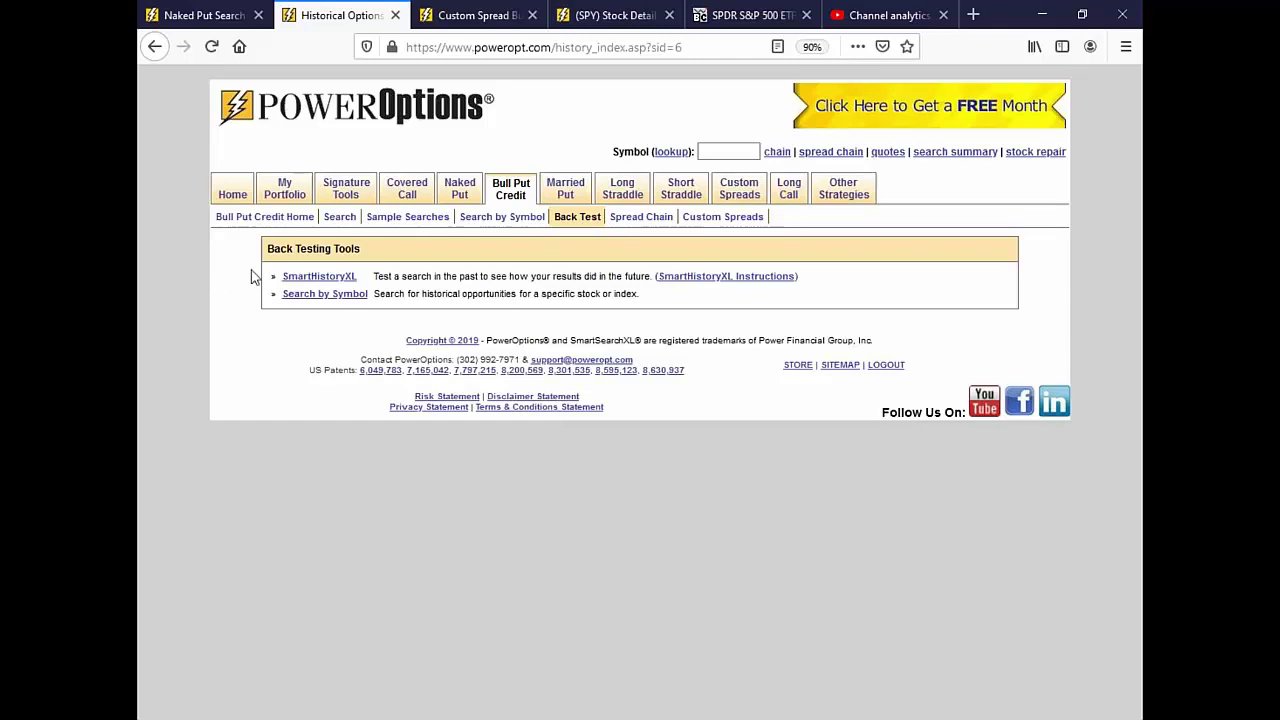
{"action": "left_click", "coordinate": [341, 280]}
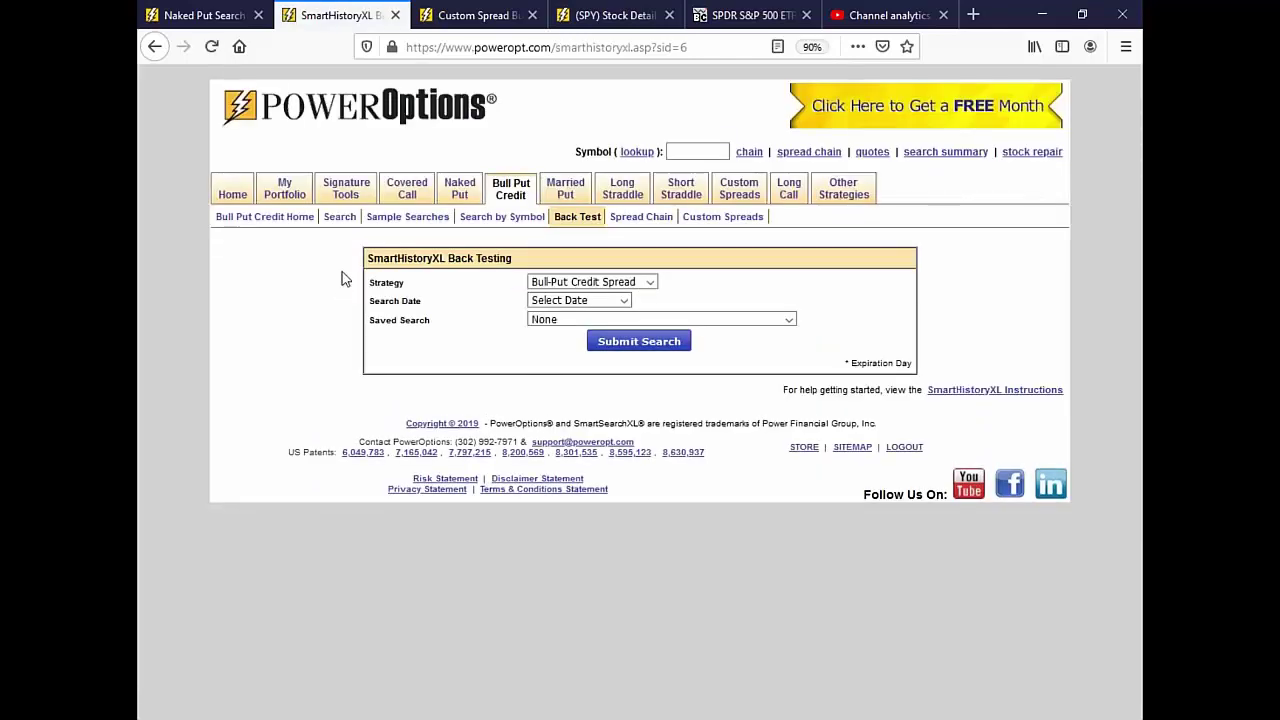
Run the saved search **Weekly Bull Puts for October 1, 2019.
{"action": "left_click", "coordinate": [624, 300]}
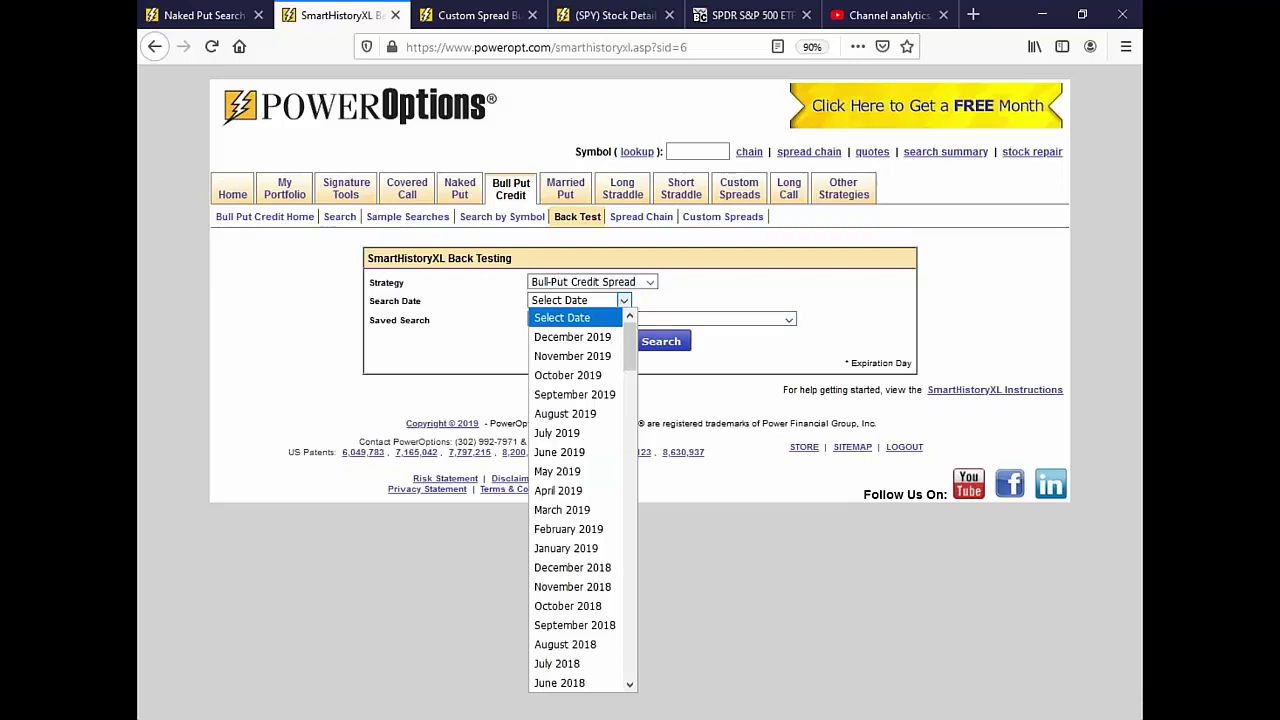
{"action": "left_click", "coordinate": [575, 375]}
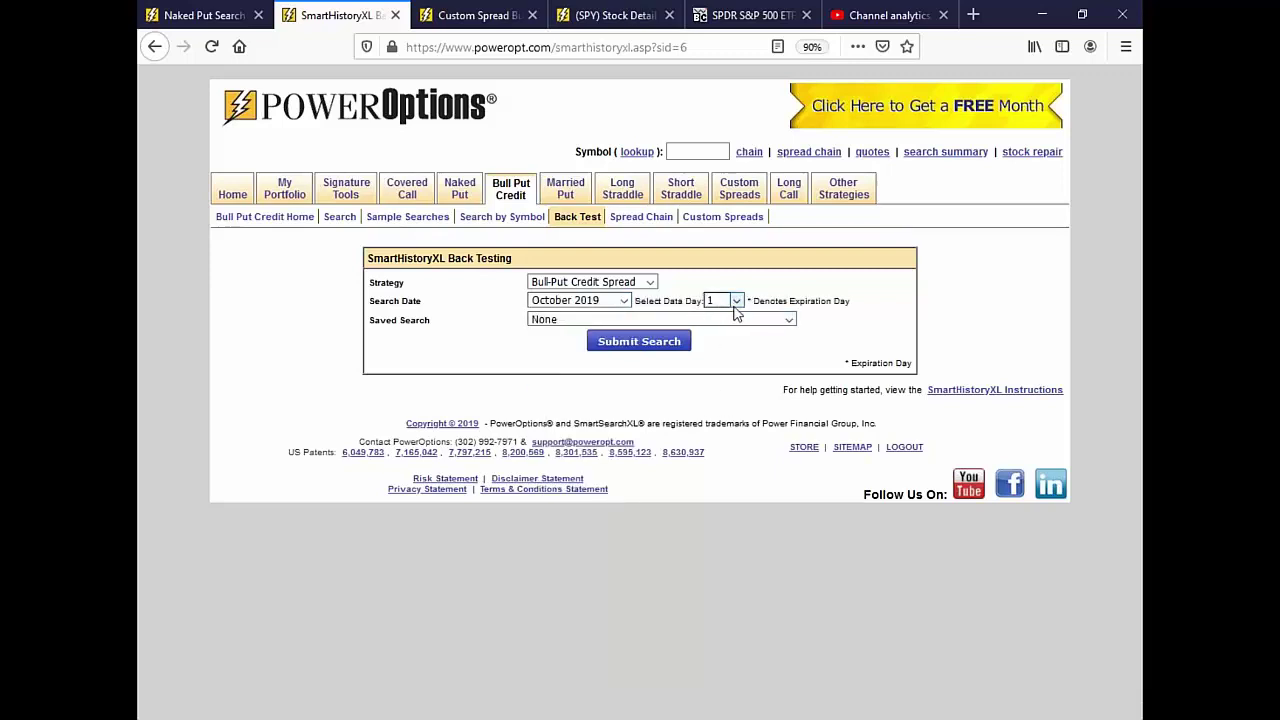
{"action": "left_click", "coordinate": [743, 320]}
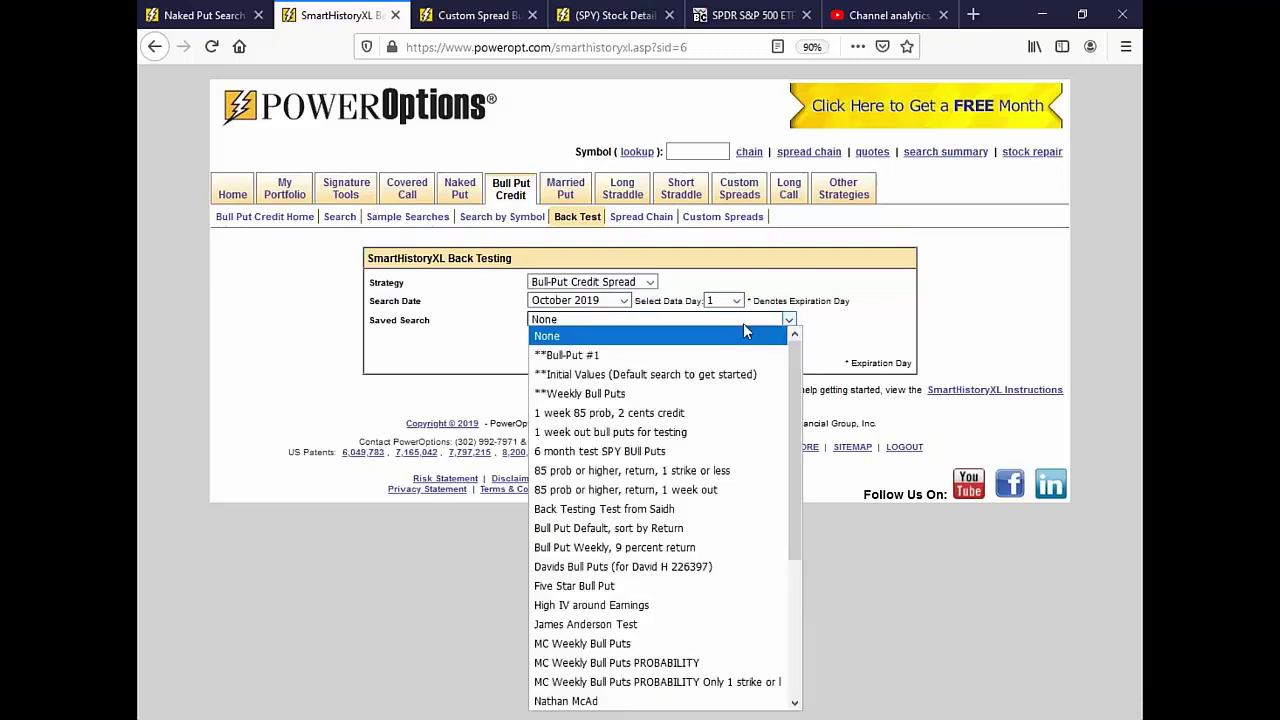
{"action": "left_click", "coordinate": [728, 393]}
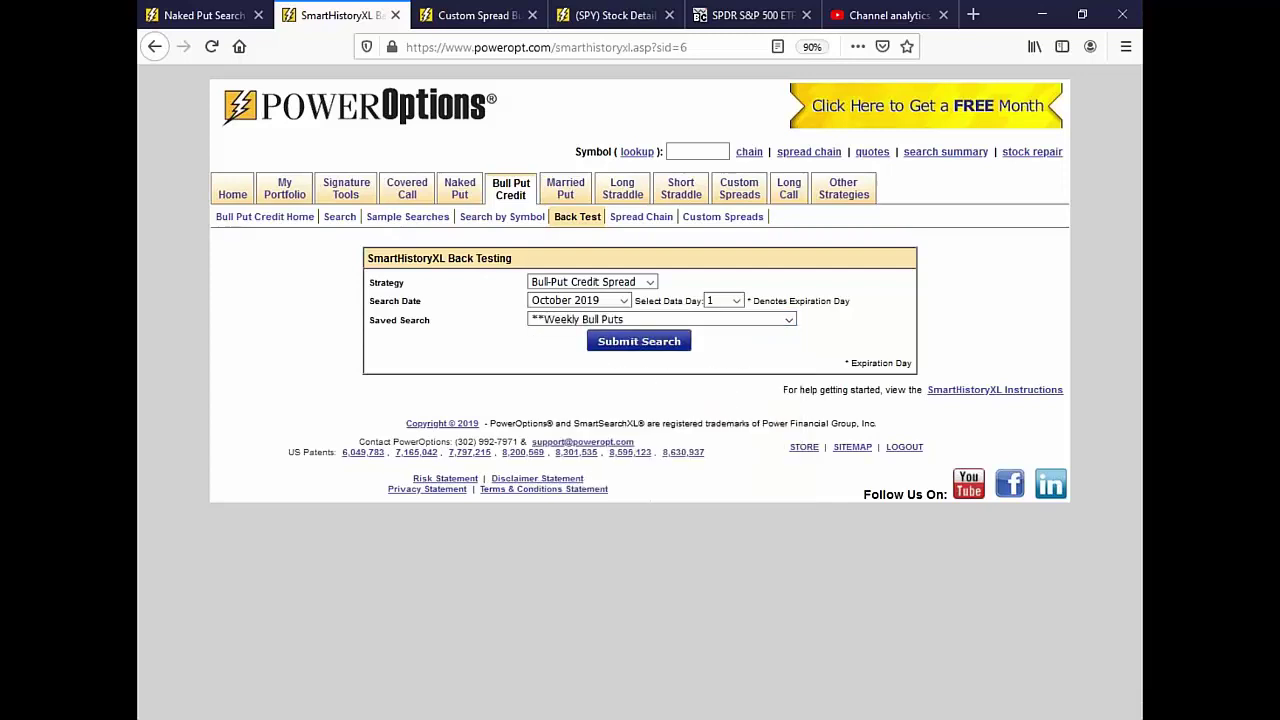
{"action": "left_click", "coordinate": [639, 341]}
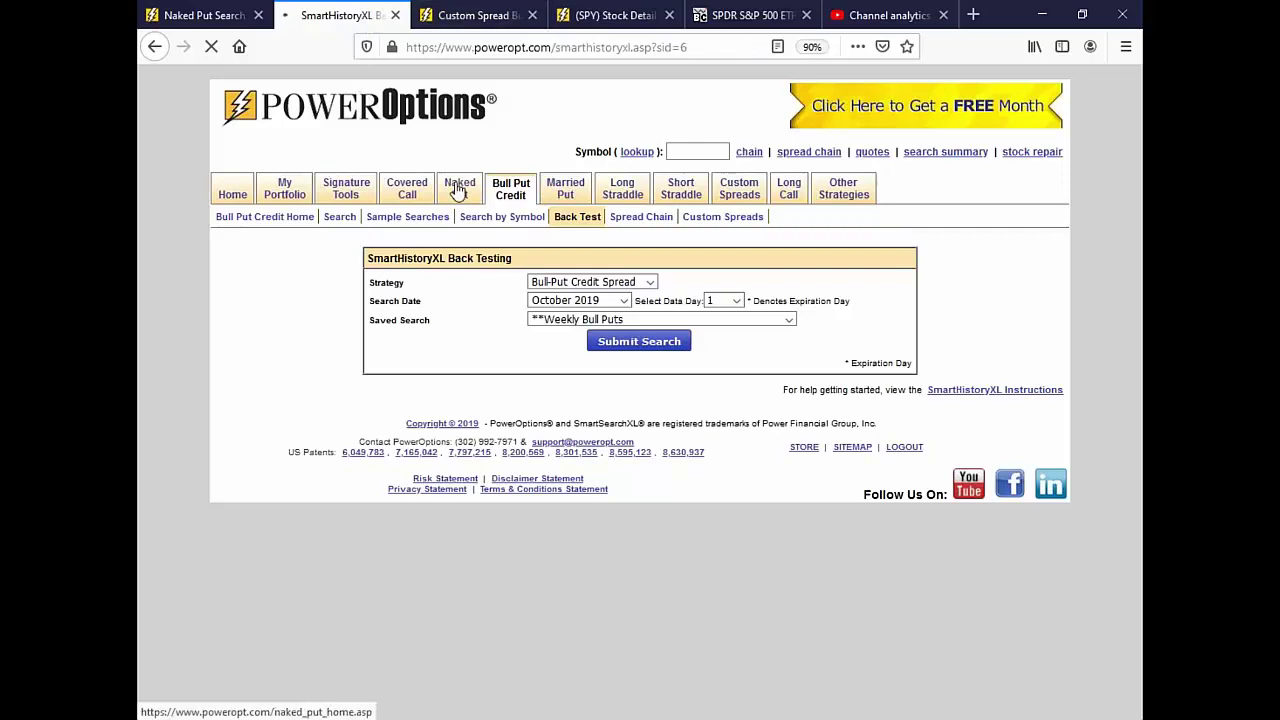
{"action": "mouse_move", "coordinate": [458, 190]}
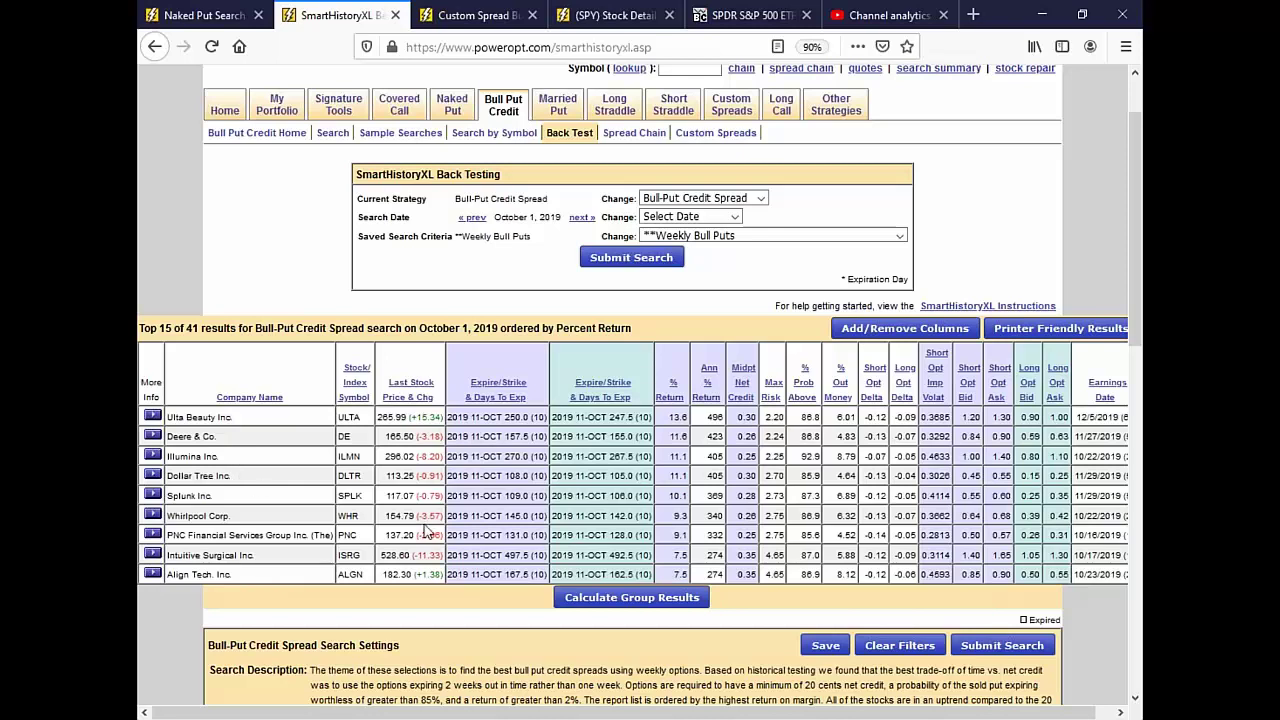
Calculate the group results for the listed October 1, 2019 spreads and minimize the report window.
{"action": "scroll", "coordinate": [428, 532], "scroll_direction": "down", "scroll_amount": 3}
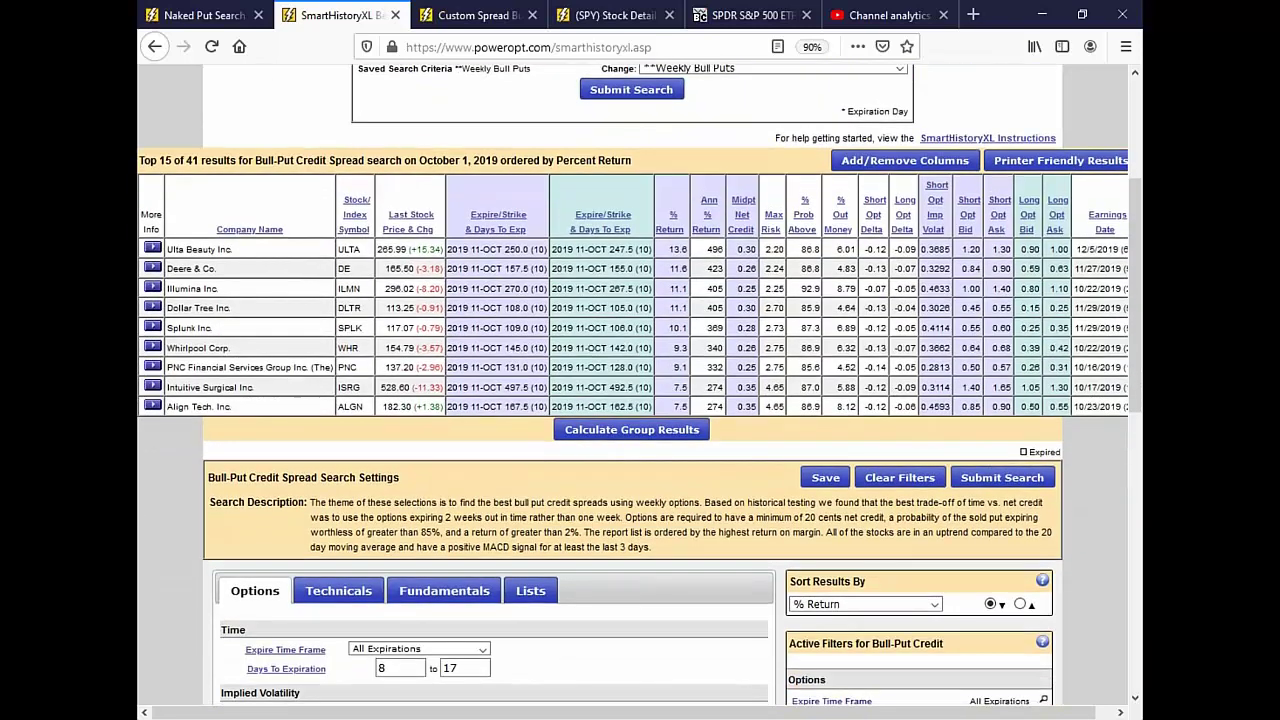
{"action": "left_click", "coordinate": [152, 249]}
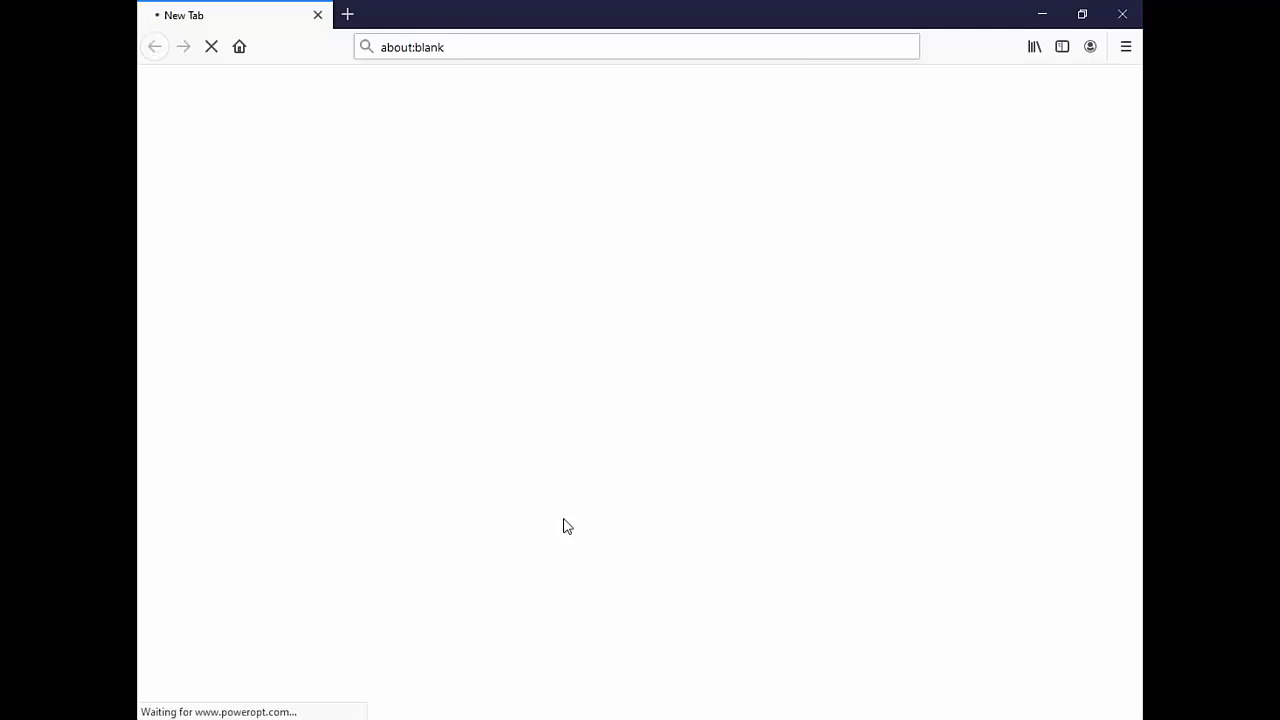
{"action": "left_click", "coordinate": [1042, 14]}
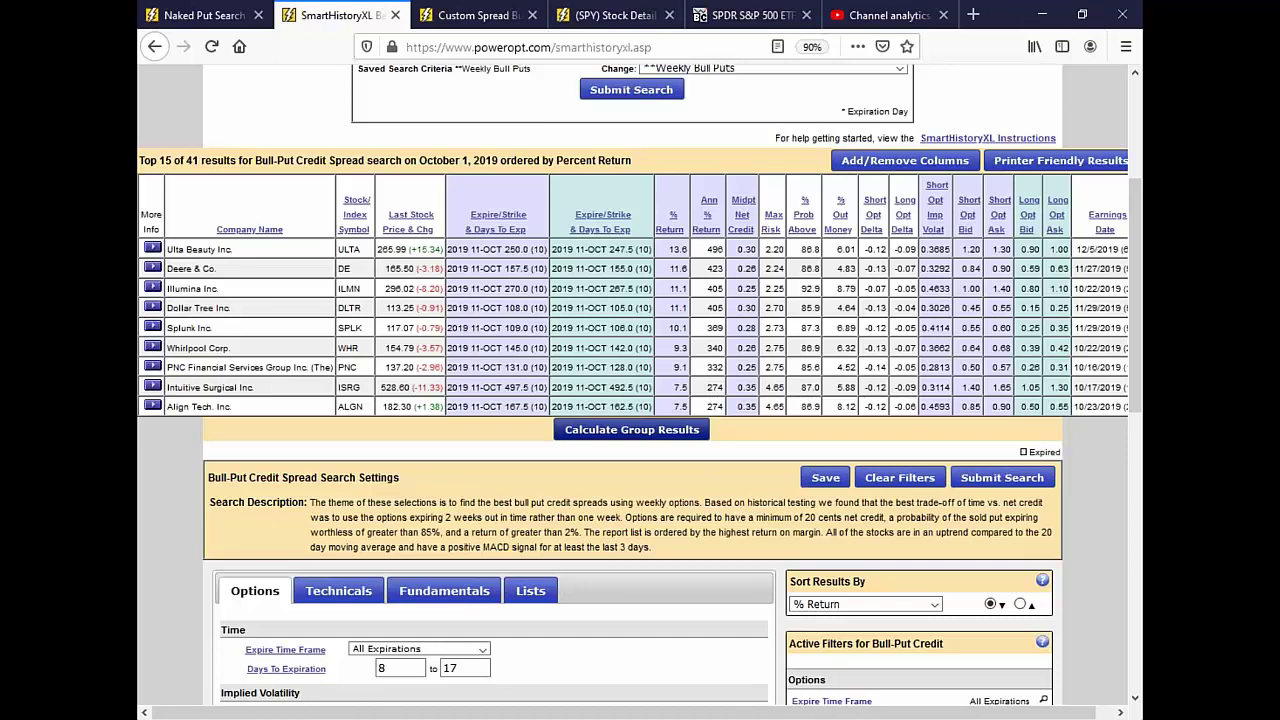
Review the saved search's option criteria, highlighting the minimum Net Credit and Probability values.
{"action": "scroll", "coordinate": [410, 480], "scroll_direction": "down", "scroll_amount": 3}
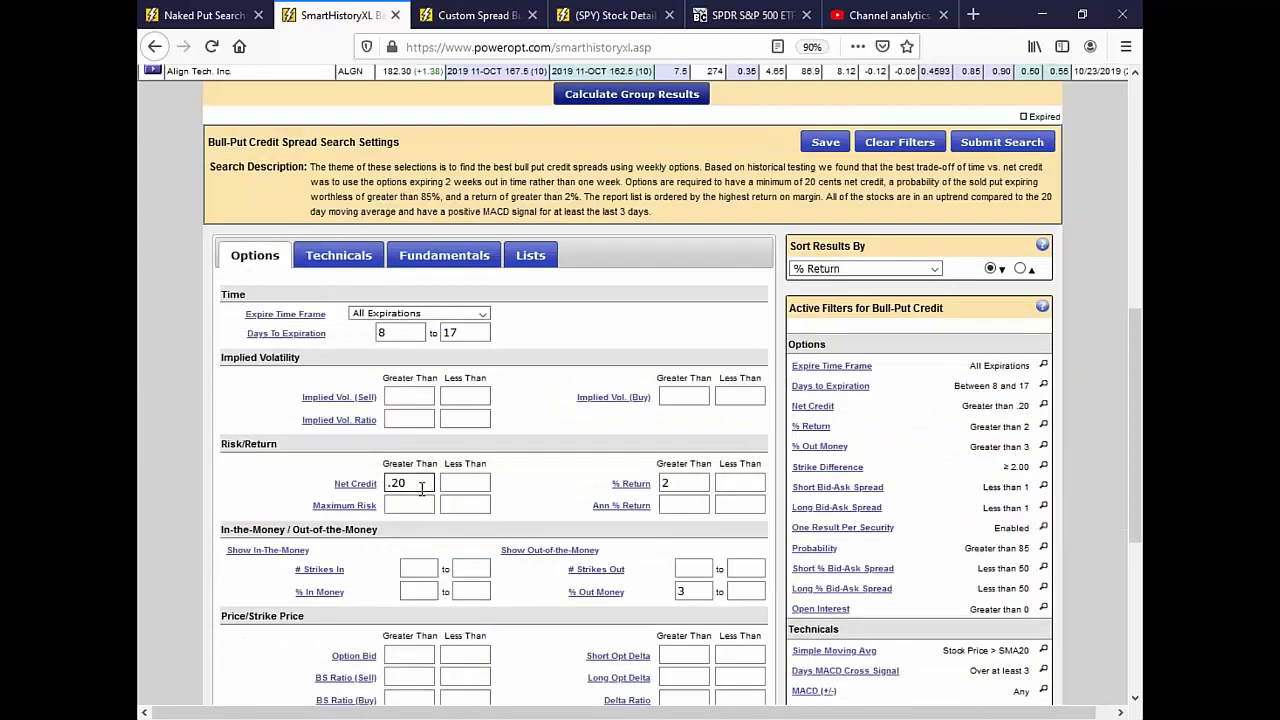
{"action": "left_click_drag", "start_coordinate": [425, 484], "coordinate": [366, 487]}
{"action": "scroll", "coordinate": [466, 497], "scroll_direction": "down", "scroll_amount": 2}
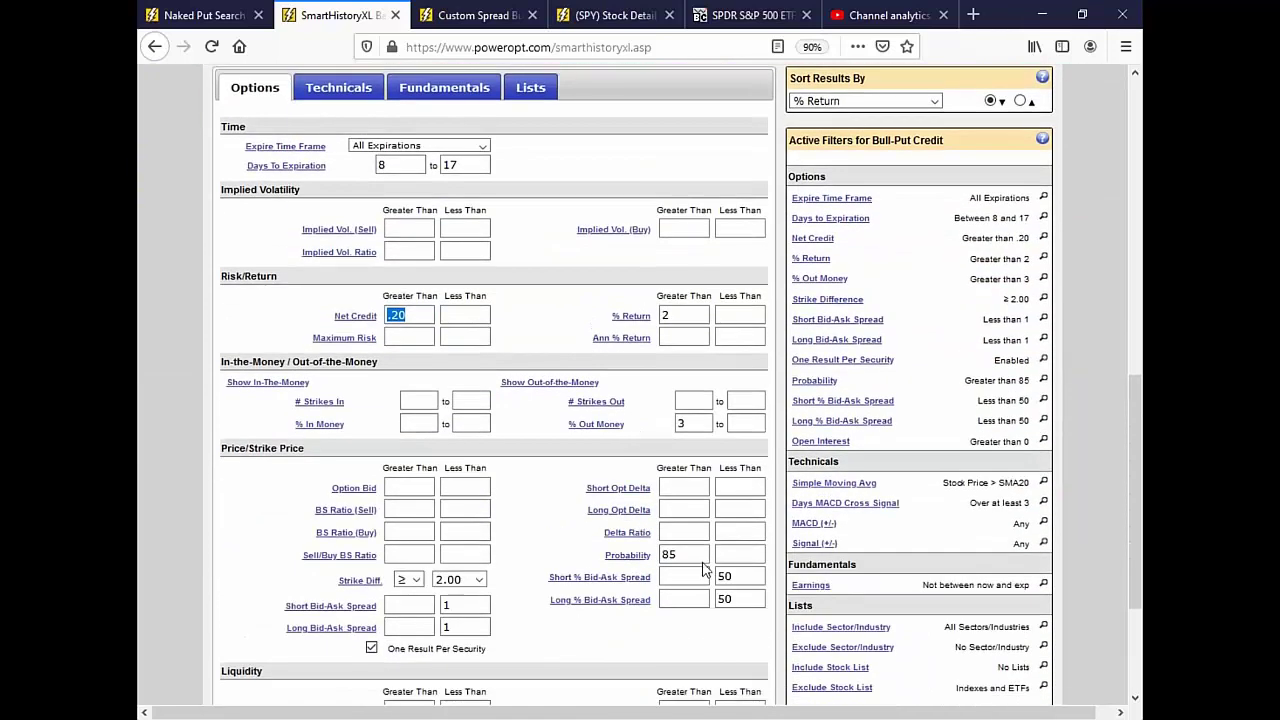
{"action": "left_click_drag", "start_coordinate": [706, 555], "coordinate": [660, 556]}
{"action": "scroll", "coordinate": [408, 332], "scroll_direction": "up", "scroll_amount": 4}
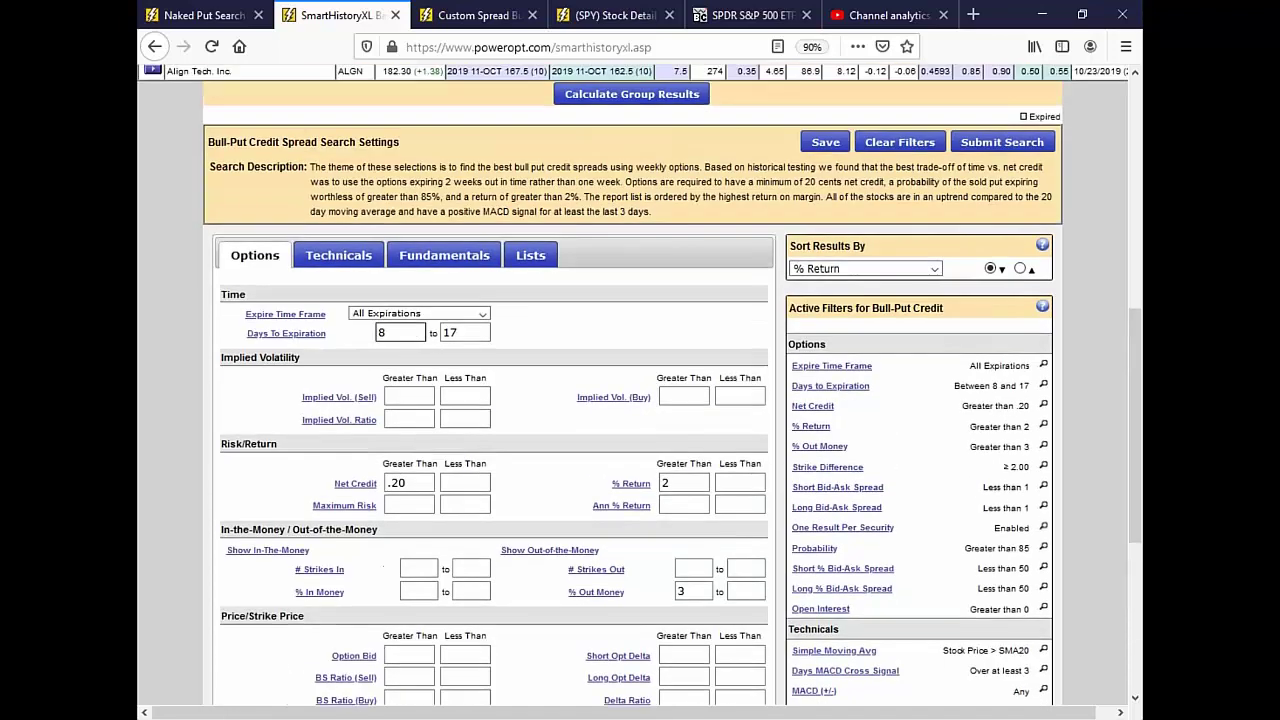
{"action": "scroll", "coordinate": [620, 266], "scroll_direction": "up", "scroll_amount": 2}
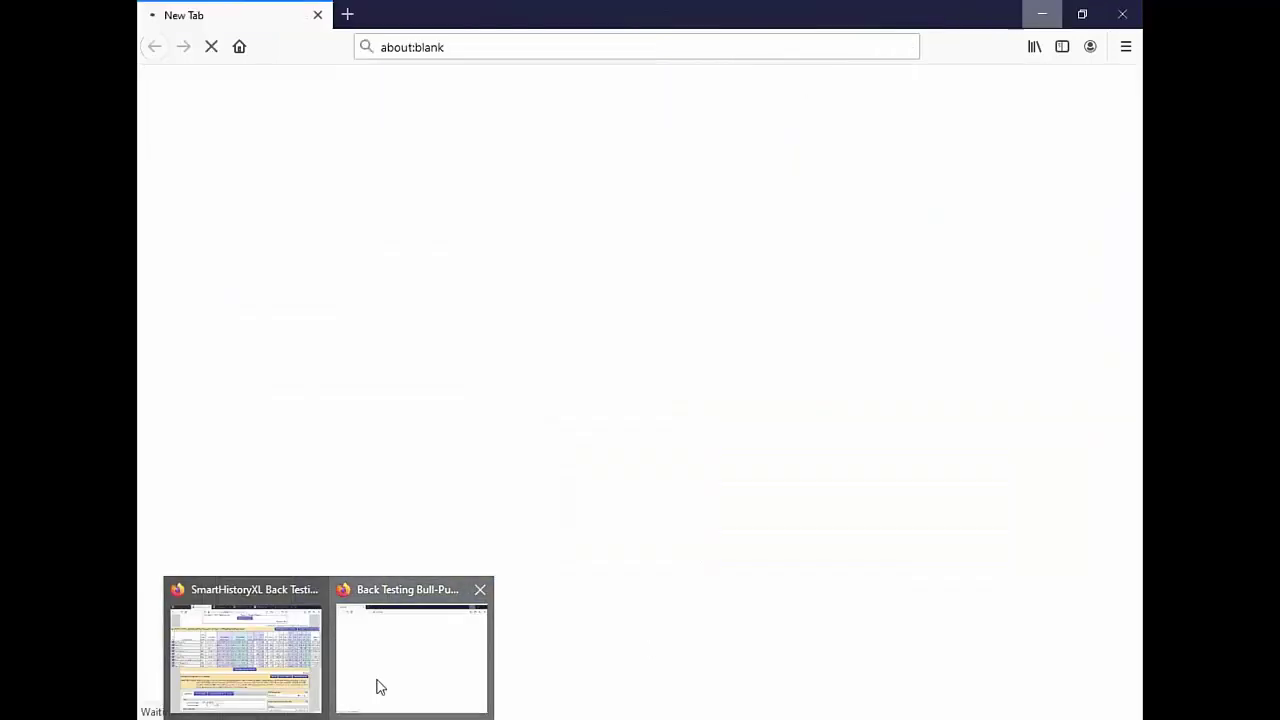
Switch to the group back-test report and highlight the ULTA results, the successful positions and the average return.
{"action": "left_click", "coordinate": [377, 686]}
{"action": "scroll", "coordinate": [646, 420], "scroll_direction": "down", "scroll_amount": 1}
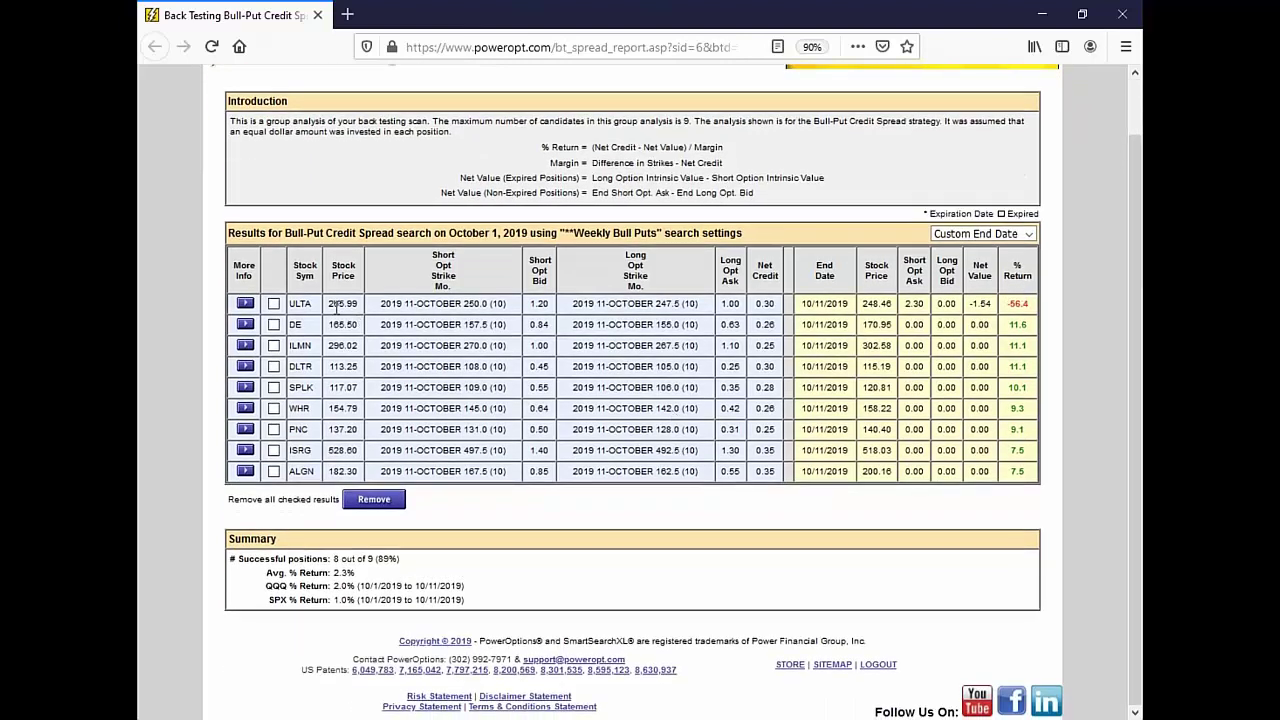
{"action": "left_click_drag", "start_coordinate": [333, 304], "coordinate": [1028, 318]}
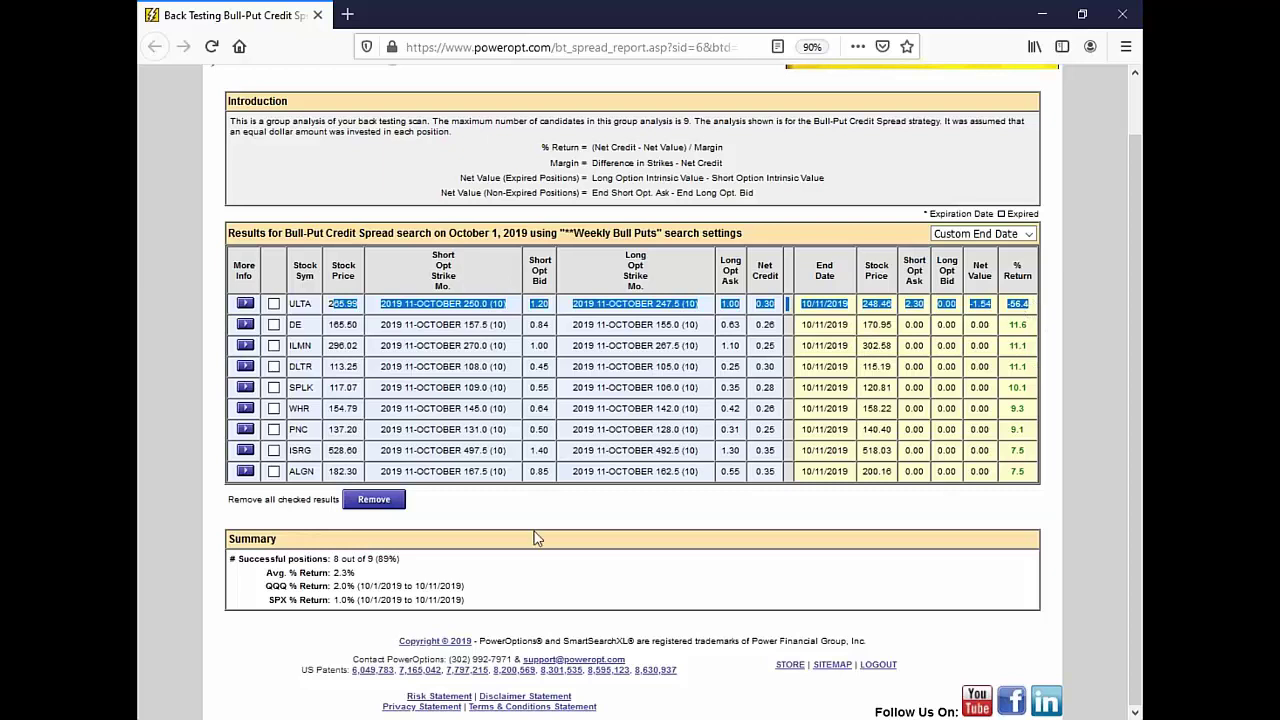
{"action": "left_click_drag", "start_coordinate": [334, 558], "coordinate": [432, 562]}
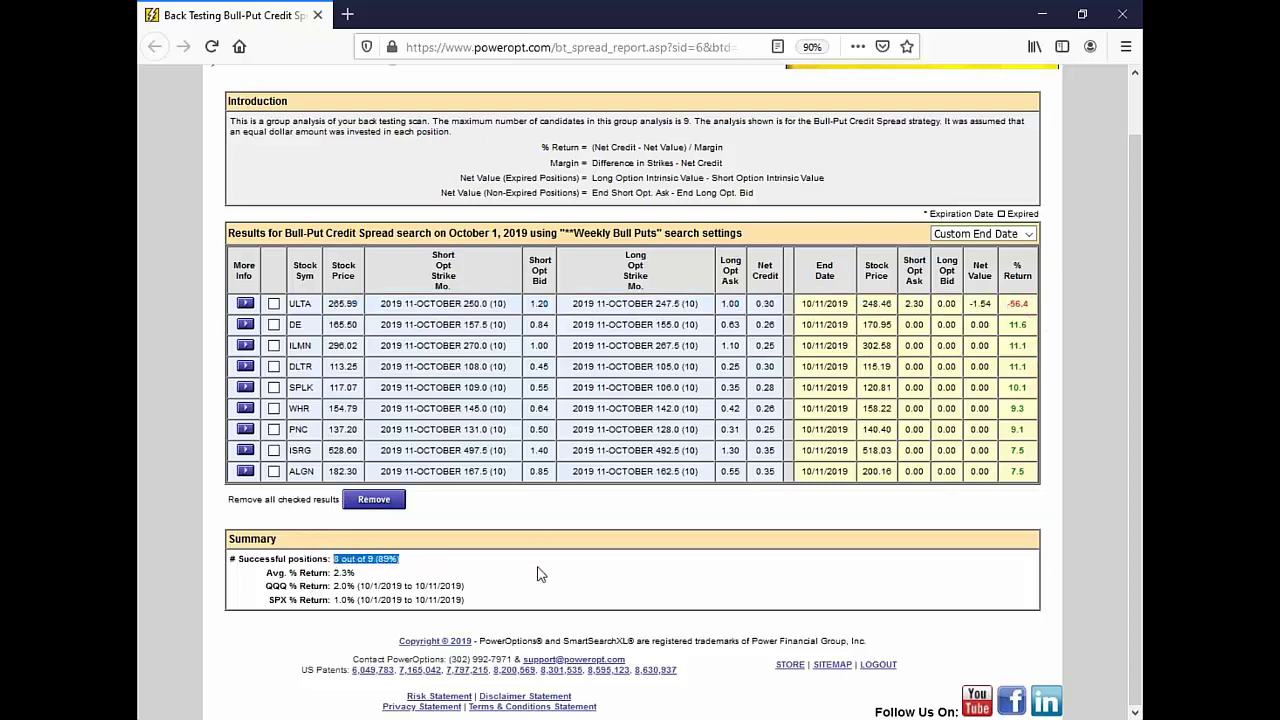
{"action": "left_click_drag", "start_coordinate": [337, 573], "coordinate": [360, 578]}
{"action": "left_click_drag", "start_coordinate": [1010, 334], "coordinate": [965, 305]}
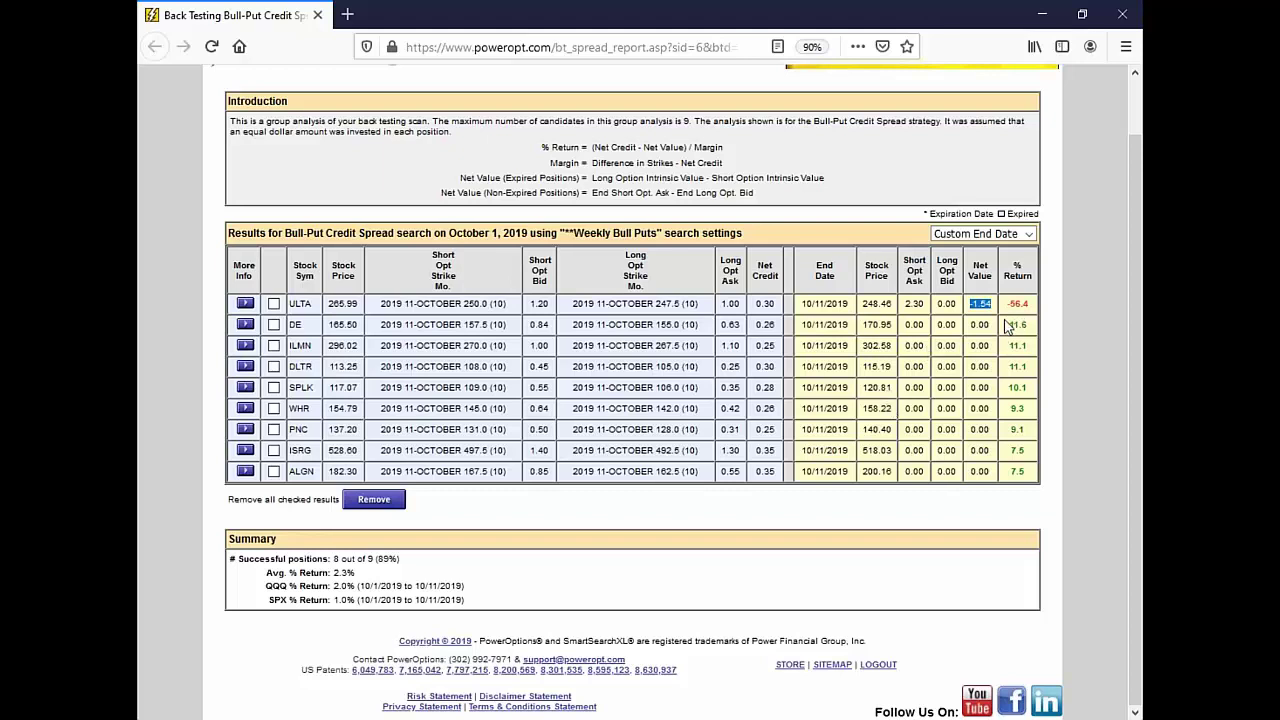
Open the position analysis for ULTA and extend the % Return chart to the full range from 10-1-19 to 10-11-19.
{"action": "left_click", "coordinate": [249, 306]}
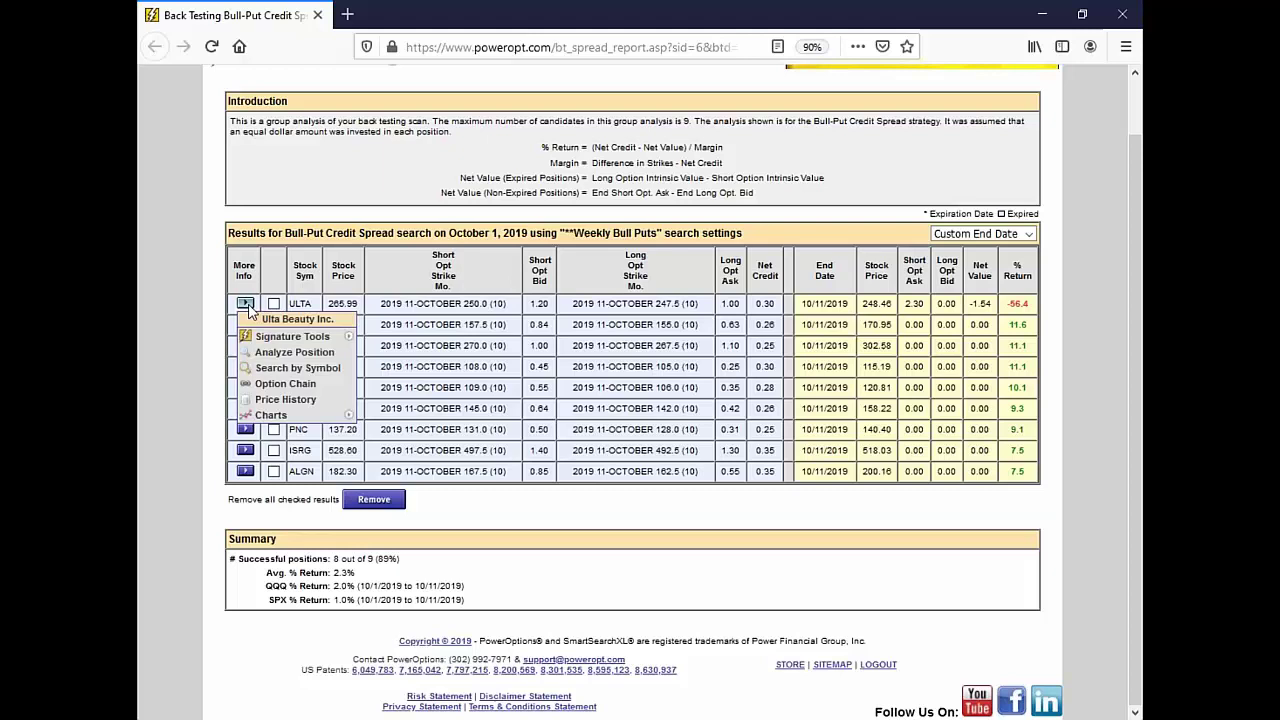
{"action": "left_click", "coordinate": [291, 356]}
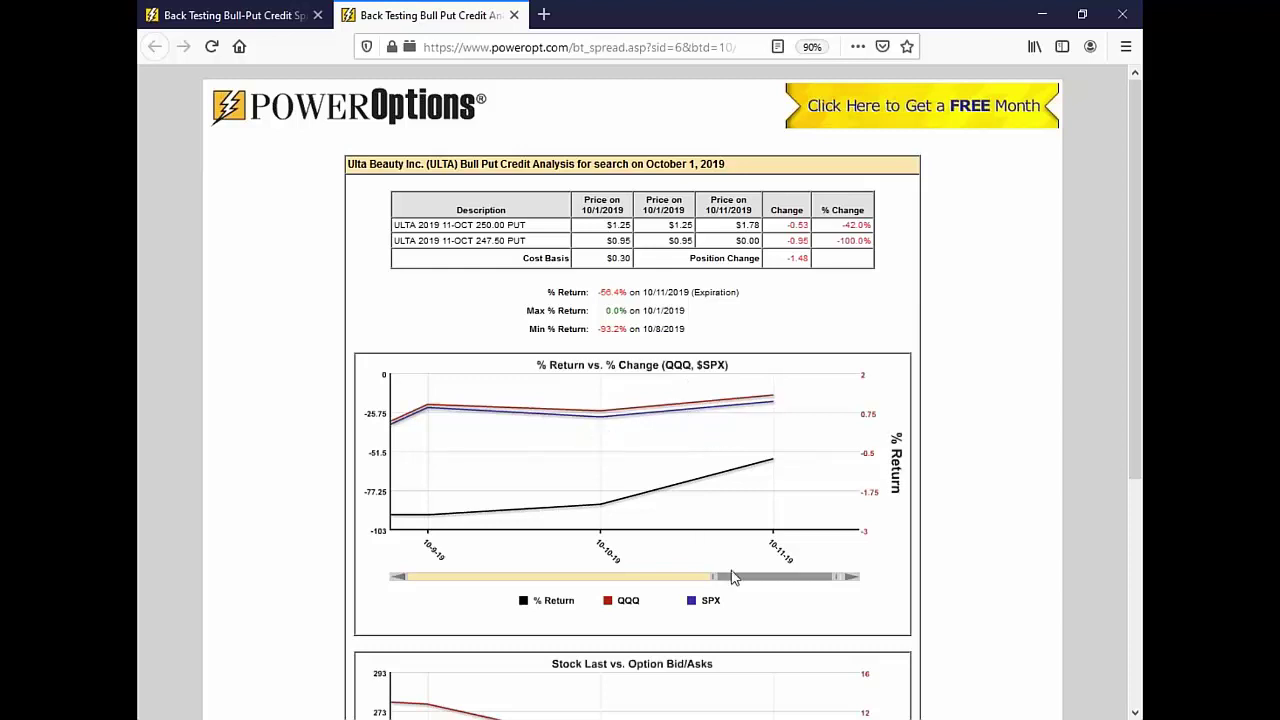
{"action": "left_click_drag", "start_coordinate": [716, 583], "coordinate": [305, 583]}
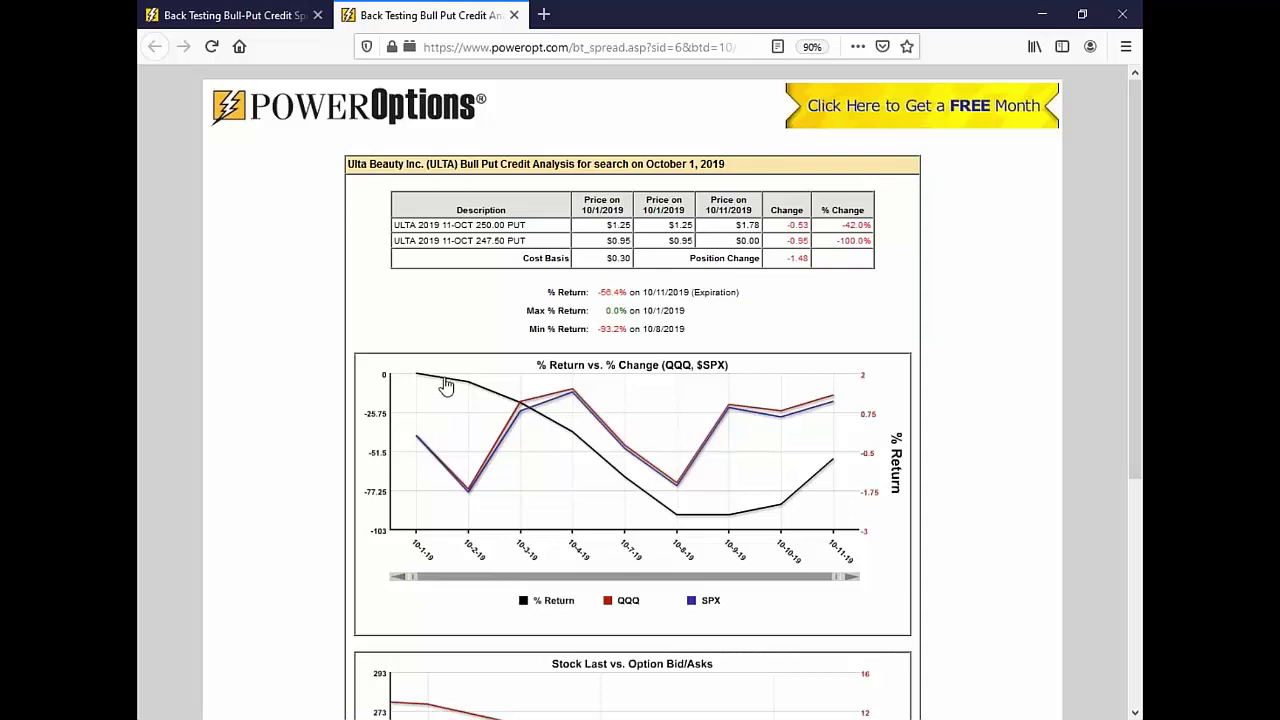
Inspect the ULTA % Return curve and highlight the maximum and minimum % return entries.
{"action": "mouse_move", "coordinate": [530, 418]}
{"action": "left_click_drag", "start_coordinate": [603, 311], "coordinate": [680, 311]}
{"action": "mouse_move", "coordinate": [680, 522]}
{"action": "left_click_drag", "start_coordinate": [593, 329], "coordinate": [700, 331]}
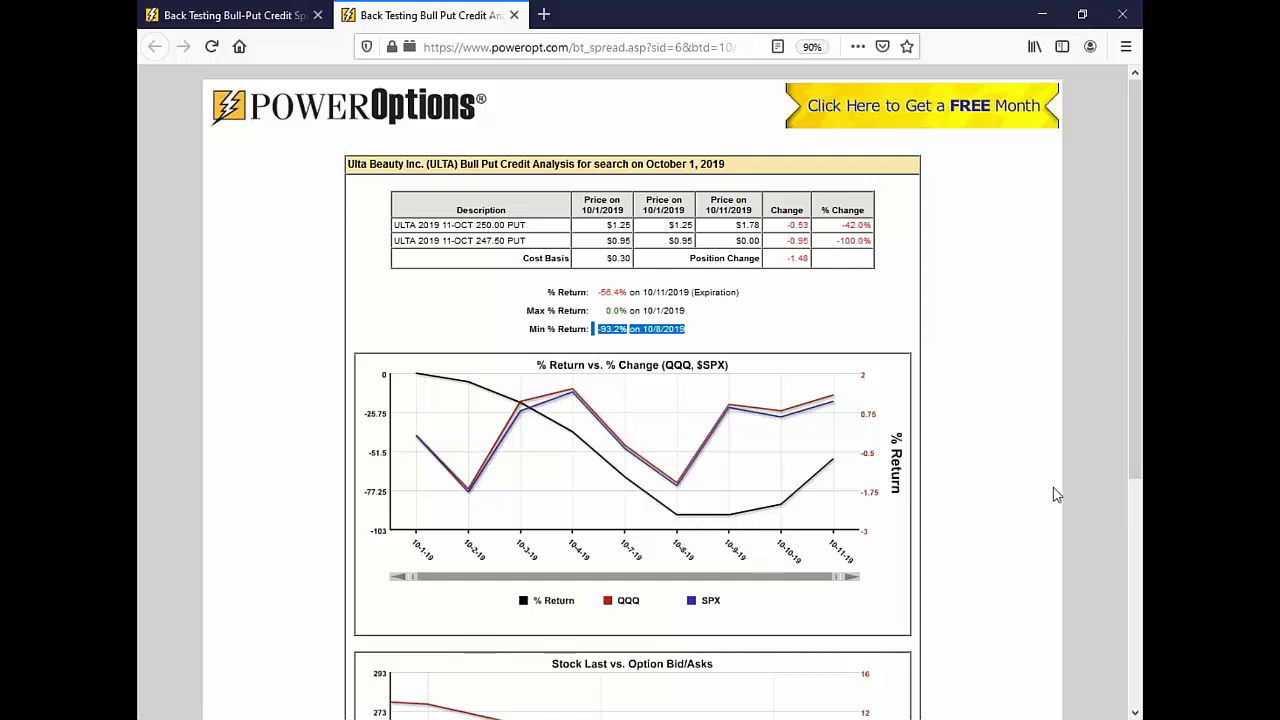
Review the Stock Last vs. Option Bid/Asks chart in the ULTA position analysis.
{"action": "left_click", "coordinate": [1020, 480]}
{"action": "scroll", "coordinate": [1004, 528], "scroll_direction": "down", "scroll_amount": 5}
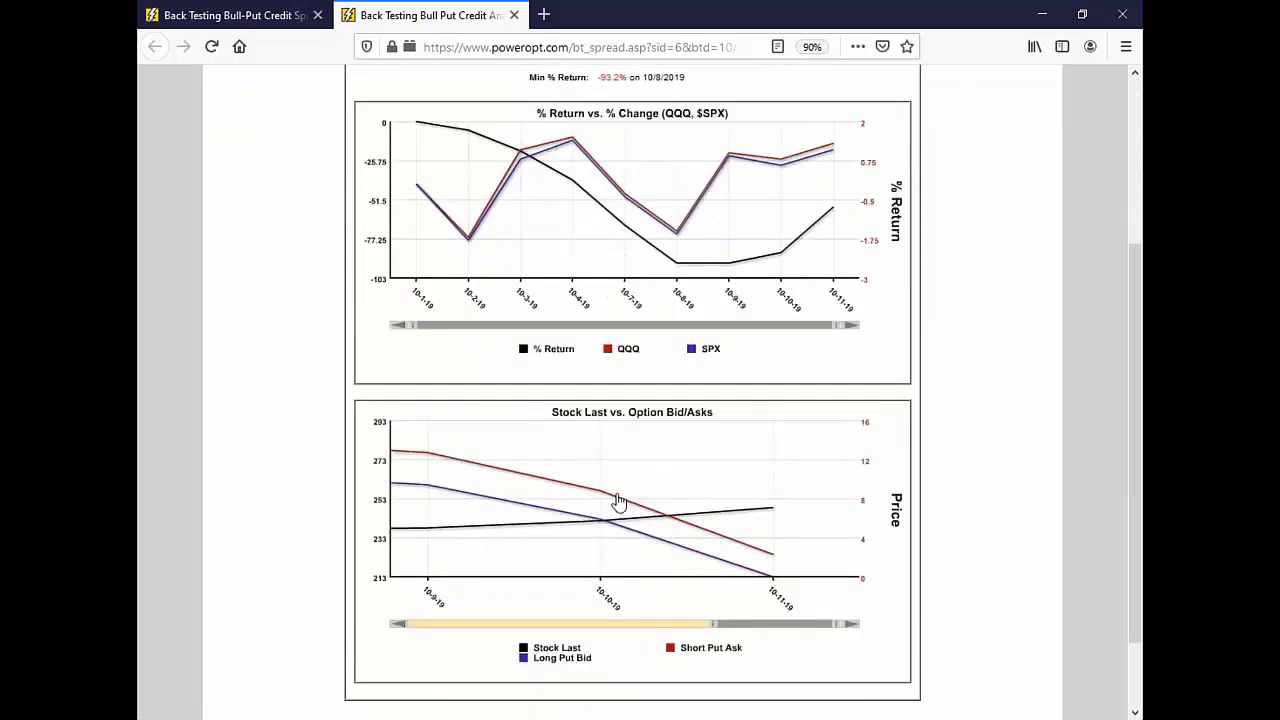
{"action": "scroll", "coordinate": [957, 320], "scroll_direction": "up", "scroll_amount": 5}
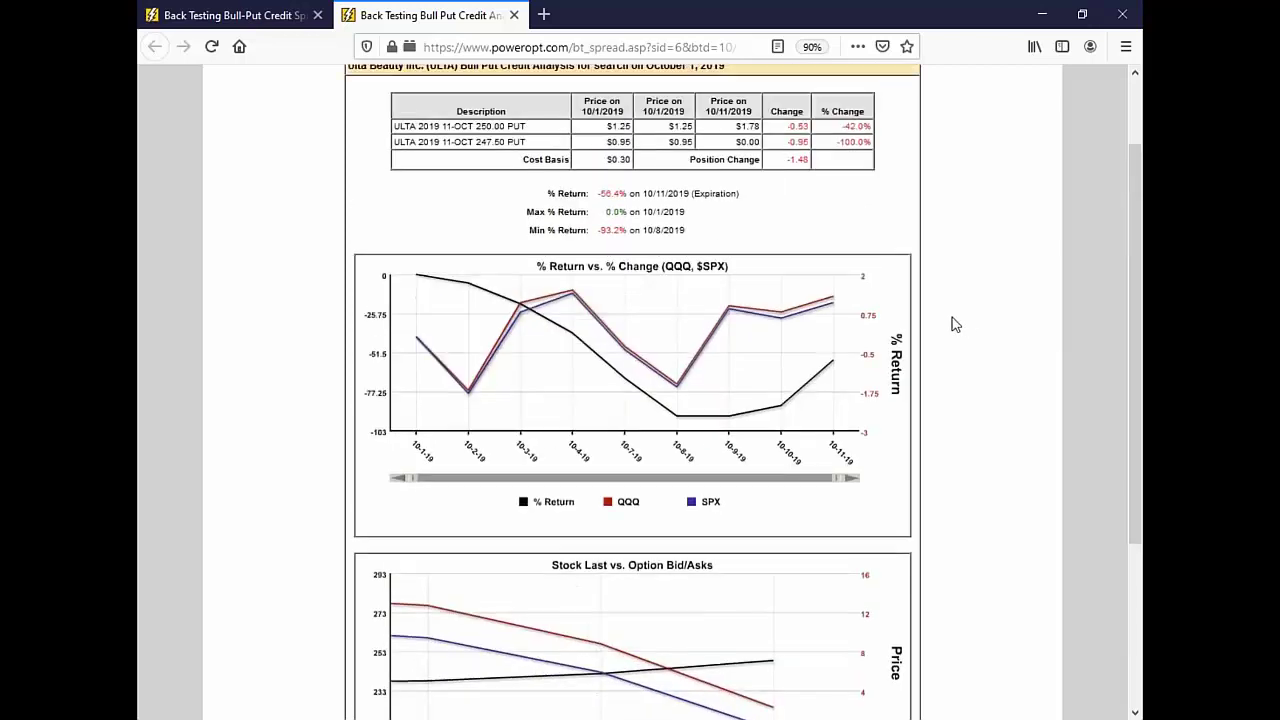
Close the ULTA position analysis and the group back-test report to return to the SmartHistoryXL search results.
{"action": "left_click", "coordinate": [513, 15]}
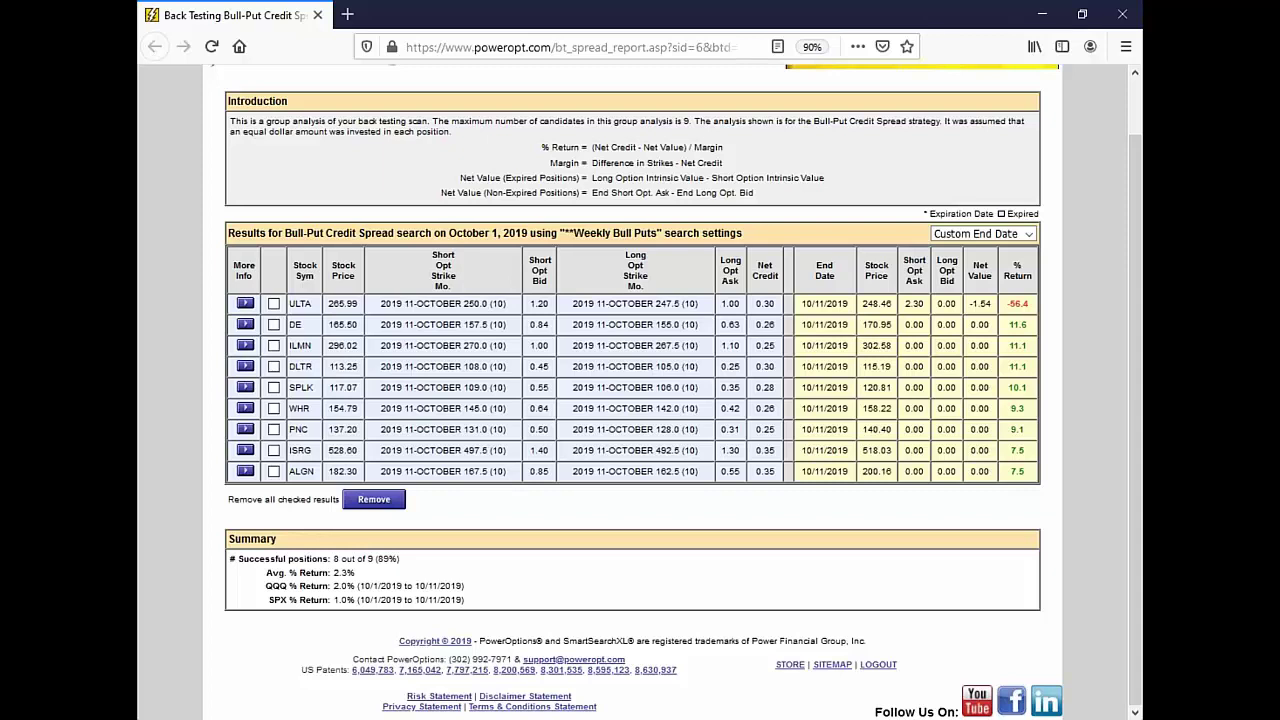
{"action": "scroll", "coordinate": [650, 262], "scroll_direction": "up", "scroll_amount": 1}
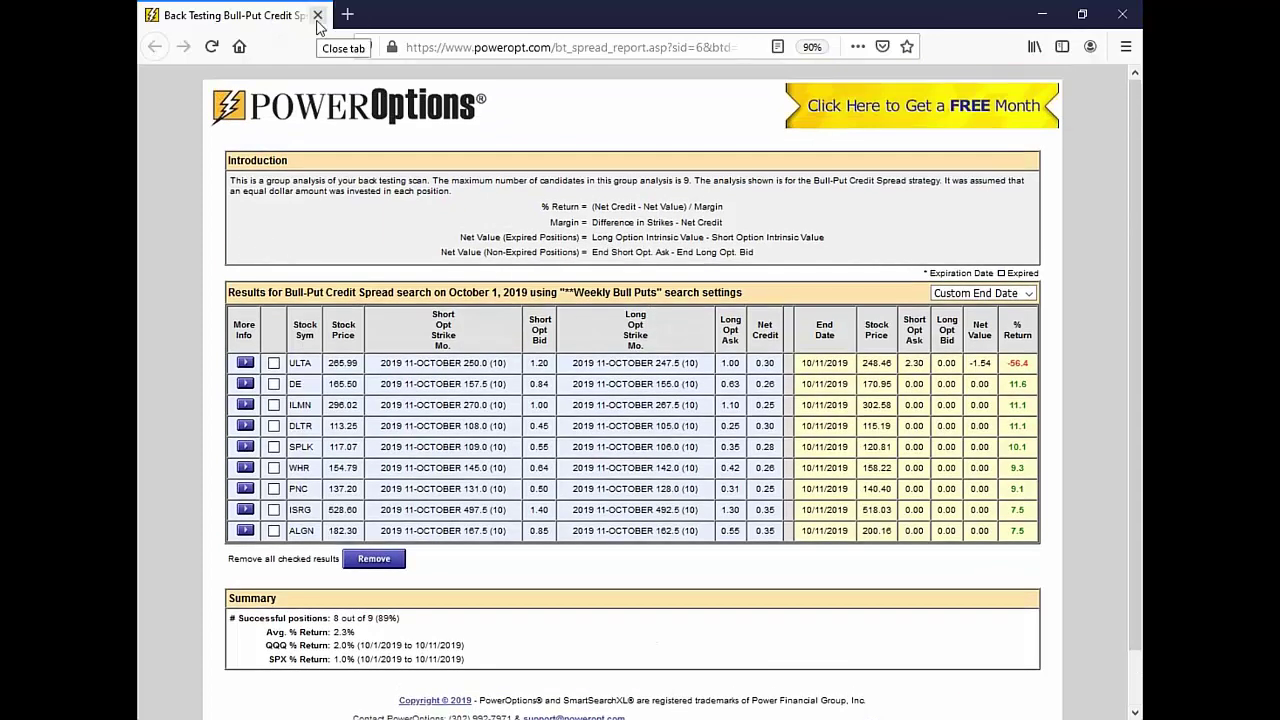
{"action": "left_click", "coordinate": [318, 15]}
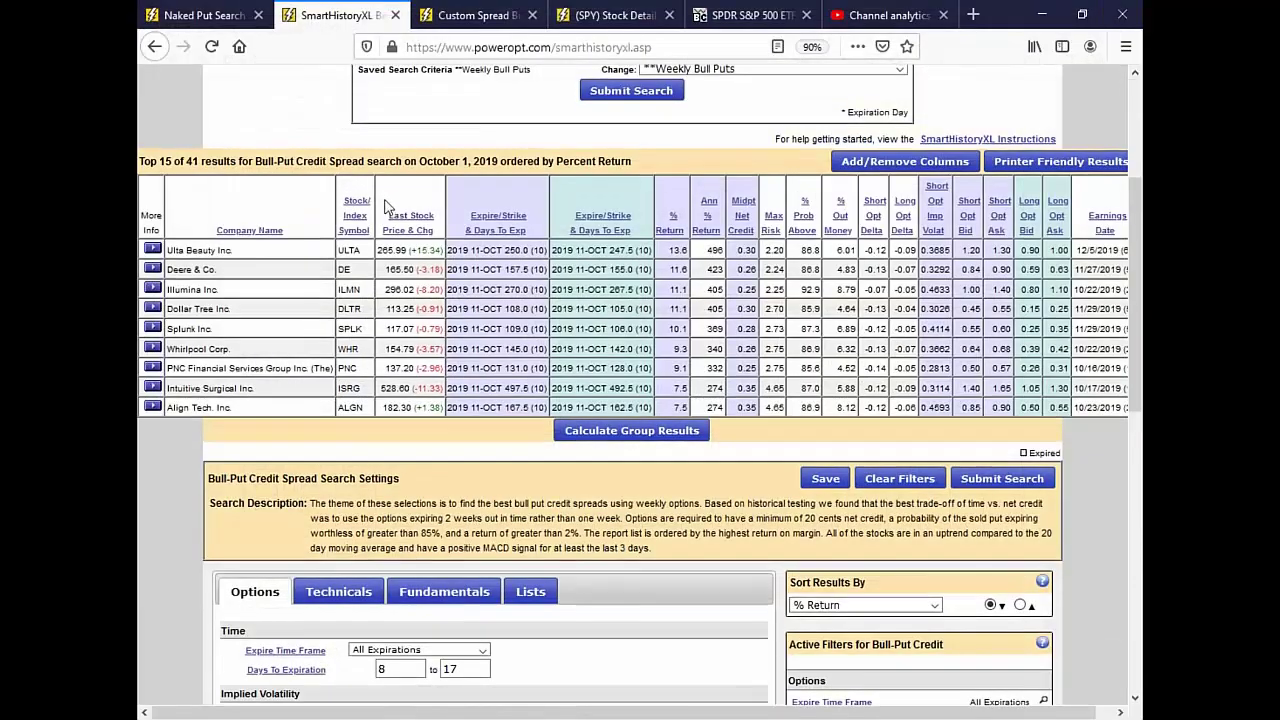
In YouTube Studio, copy the video link of "A Quick Look at the Historical Tools".
{"action": "scroll", "coordinate": [385, 205], "scroll_direction": "up", "scroll_amount": 3}
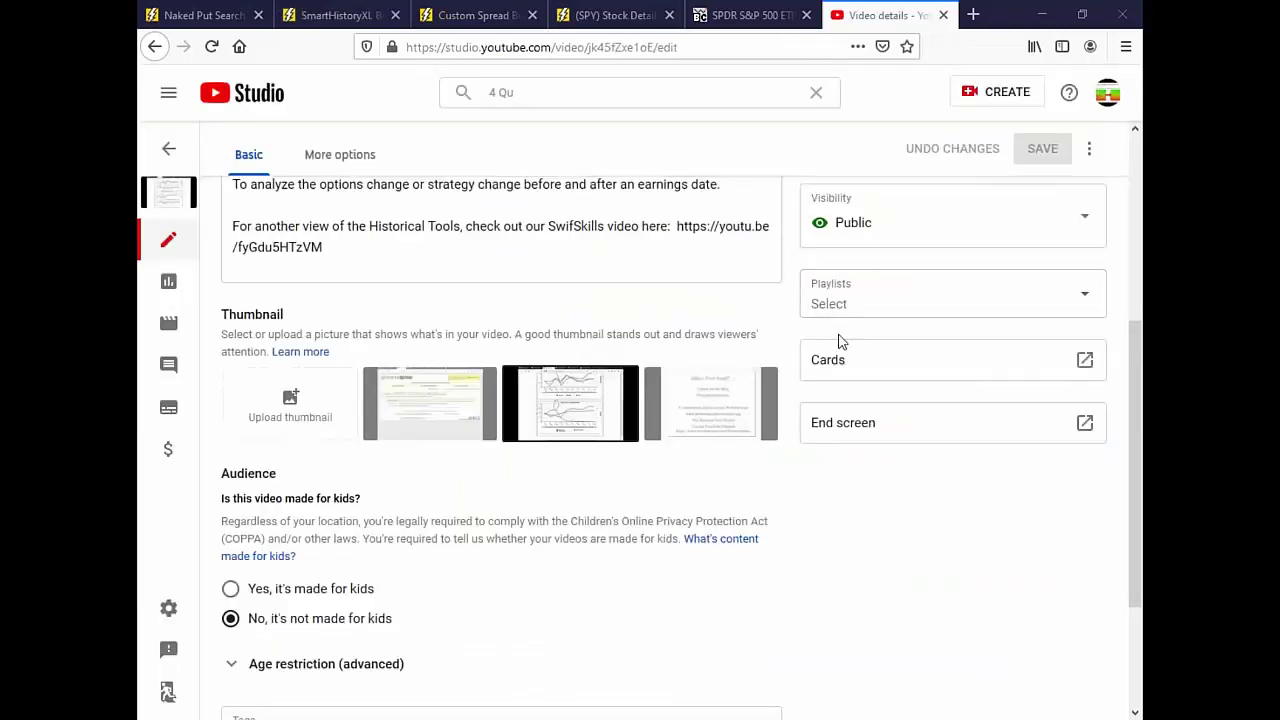
{"action": "scroll", "coordinate": [837, 340], "scroll_direction": "up", "scroll_amount": 2}
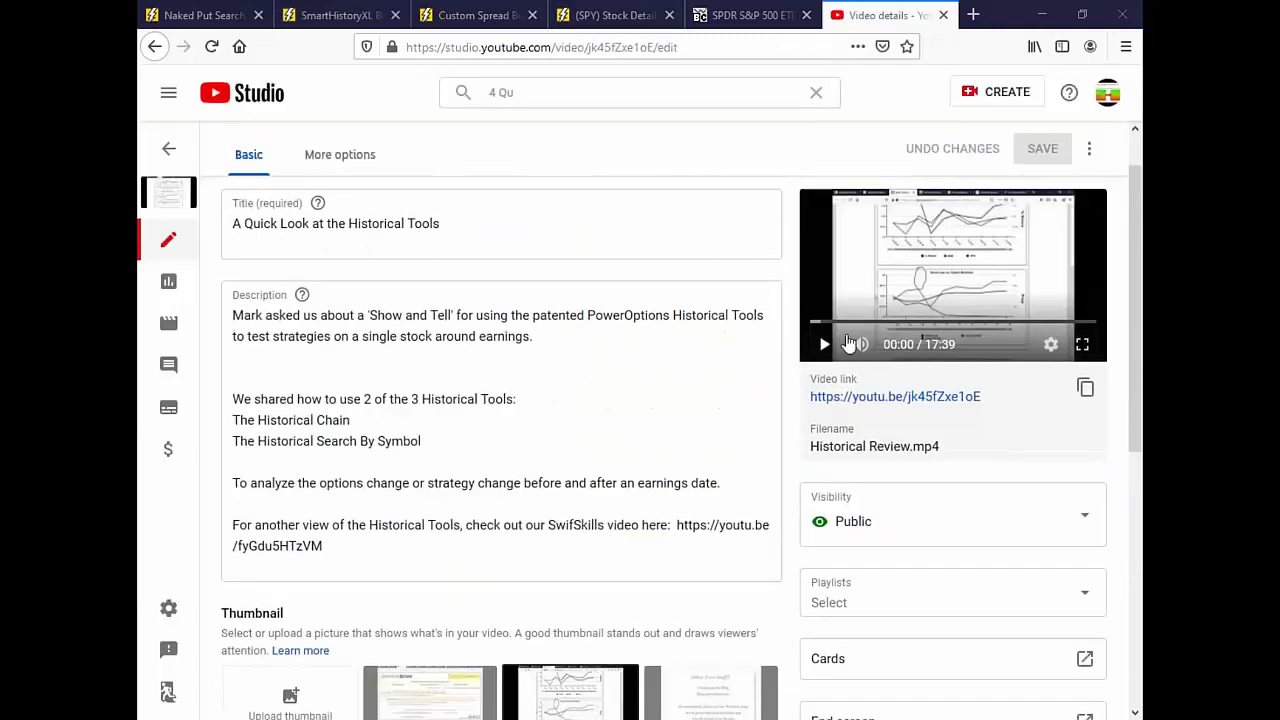
{"action": "right_click", "coordinate": [946, 399]}
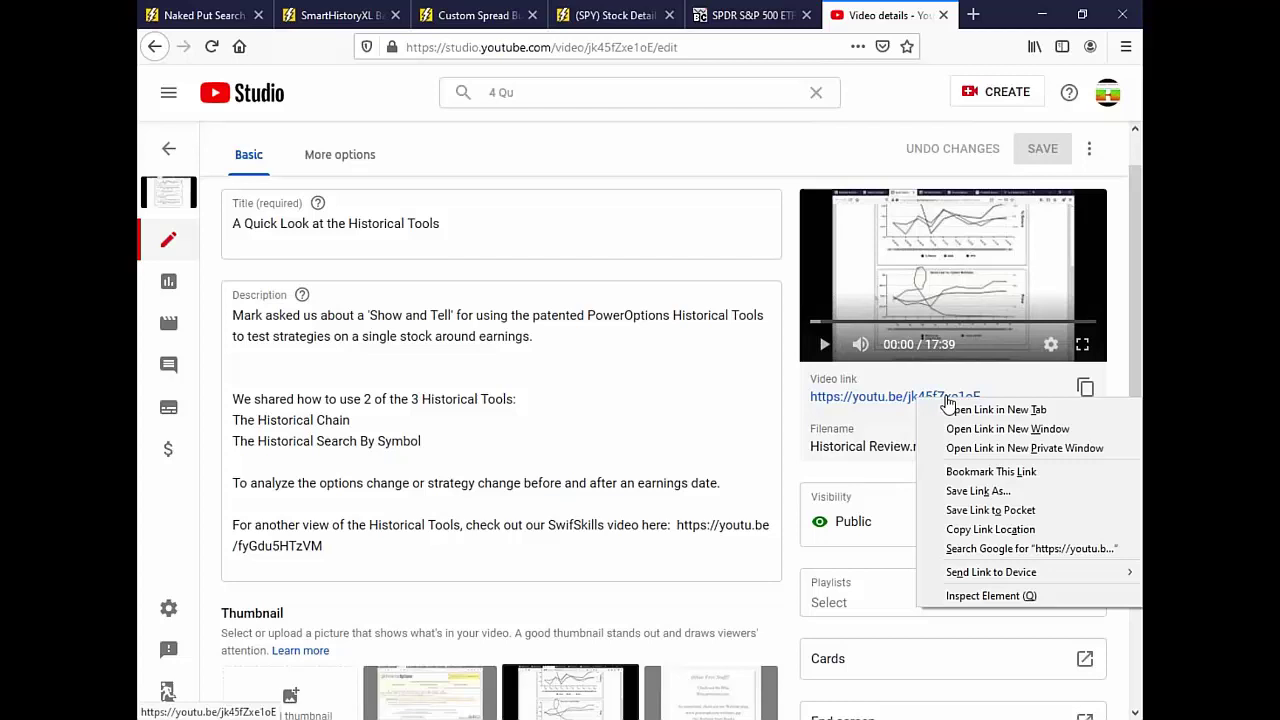
{"action": "left_click", "coordinate": [1022, 529]}
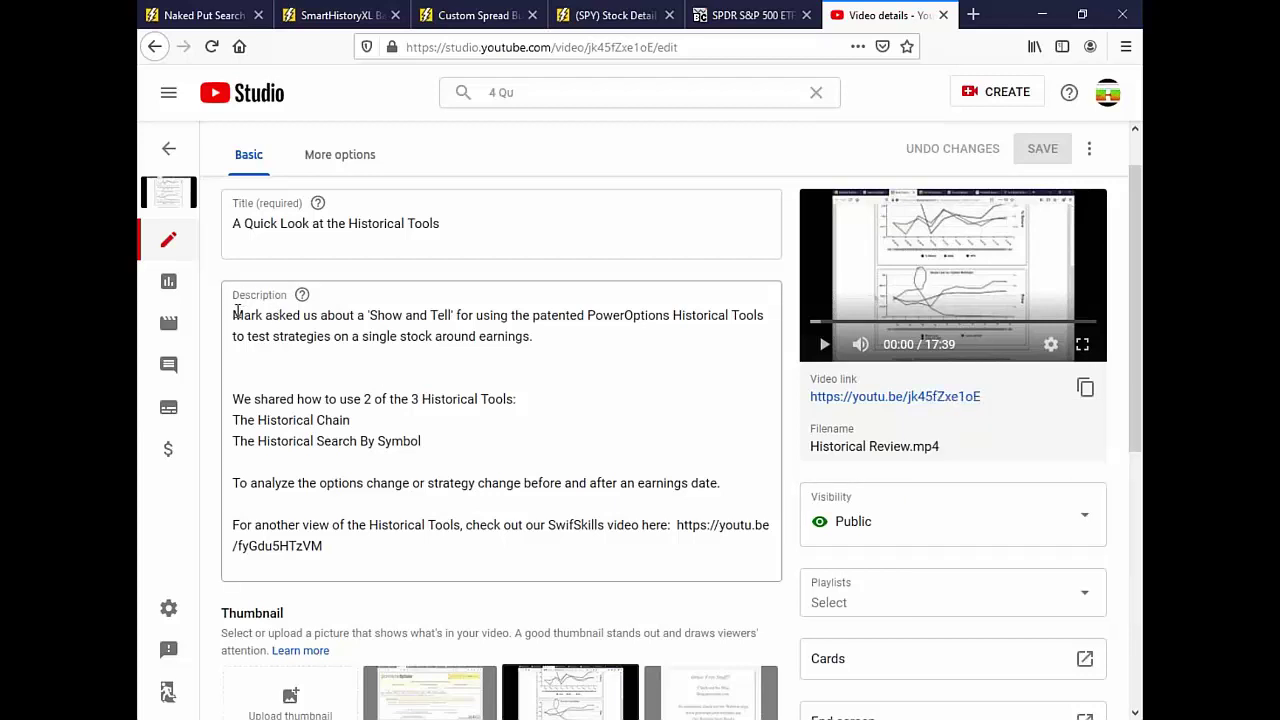
Highlight the opening sentence and the two historical tools listed in the video's description, and switch to another window.
{"action": "left_click_drag", "start_coordinate": [234, 313], "coordinate": [563, 357]}
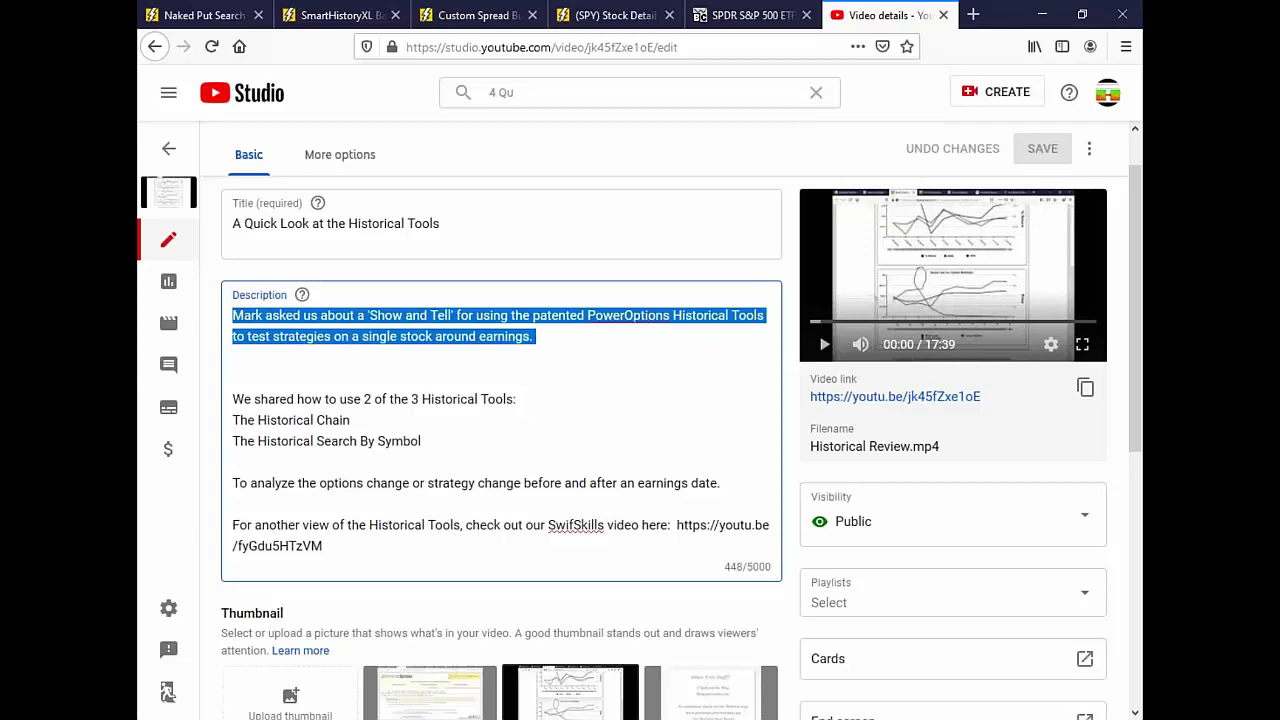
{"action": "left_click_drag", "start_coordinate": [234, 420], "coordinate": [440, 456]}
{"action": "left_click", "coordinate": [538, 446]}
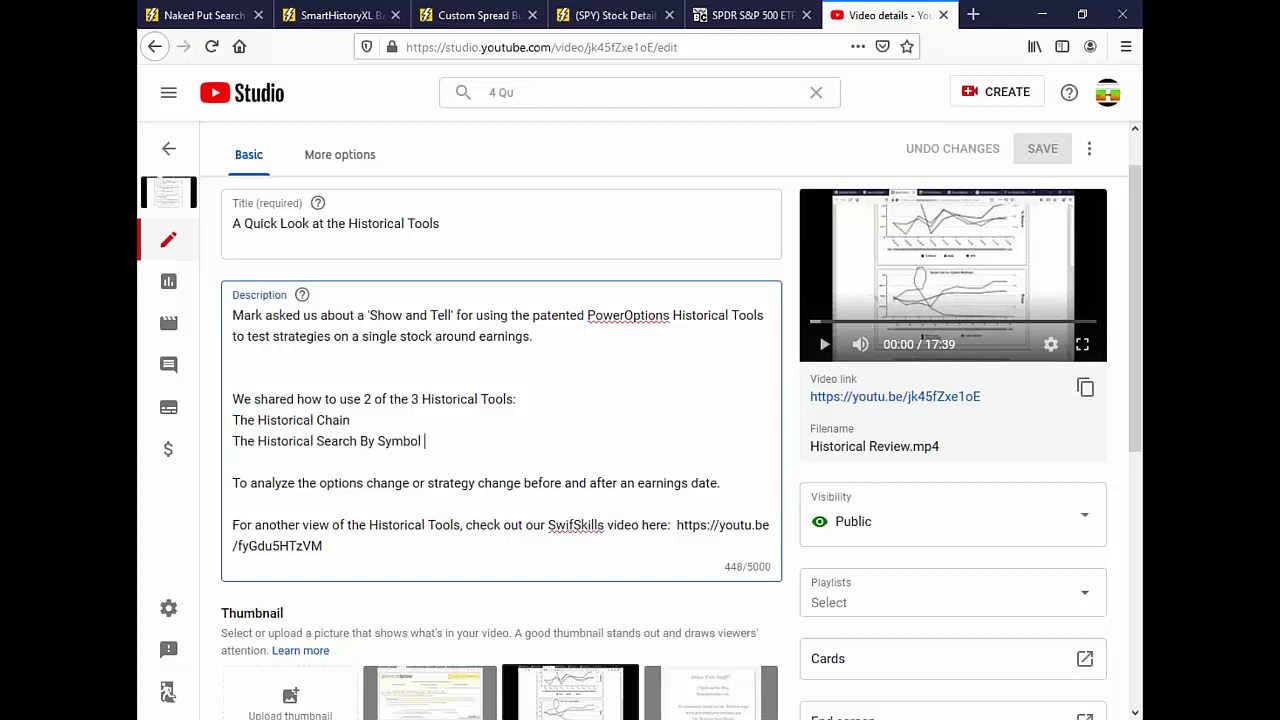
{"action": "key", "text": "alt+Tab"}
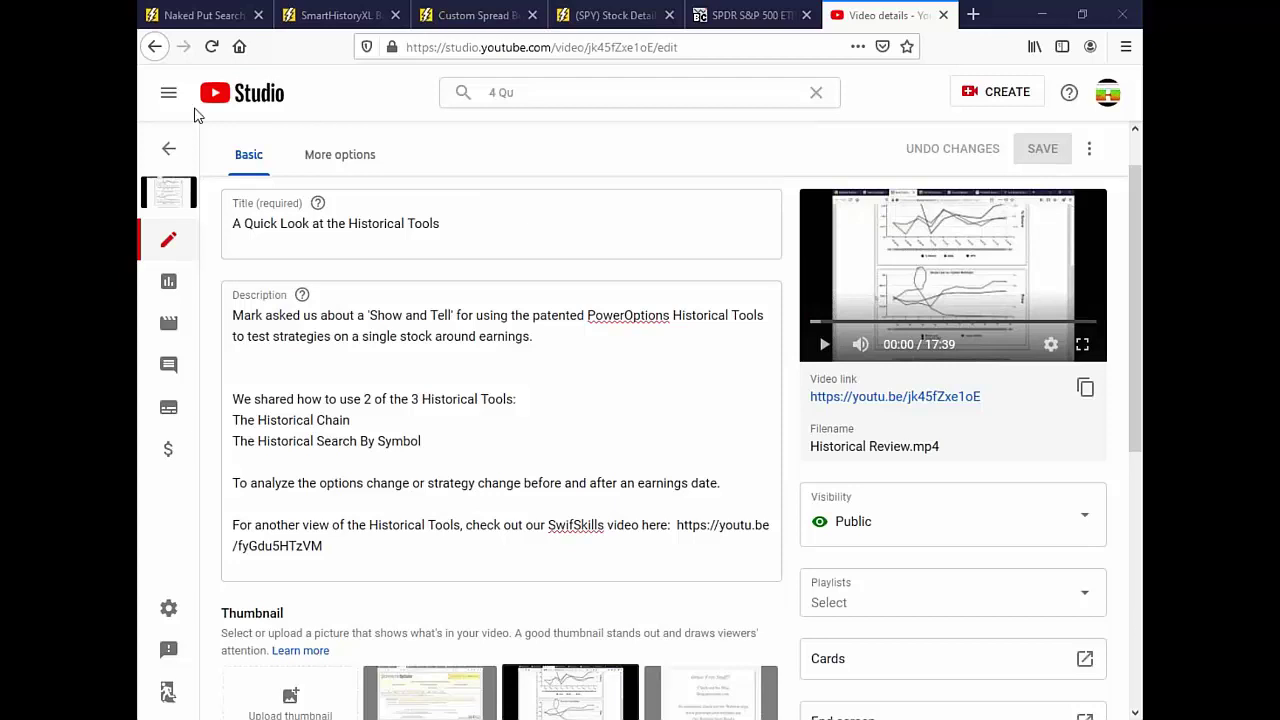
Return to the list of uploaded channel videos and look through the recent entries.
{"action": "left_click", "coordinate": [155, 46]}
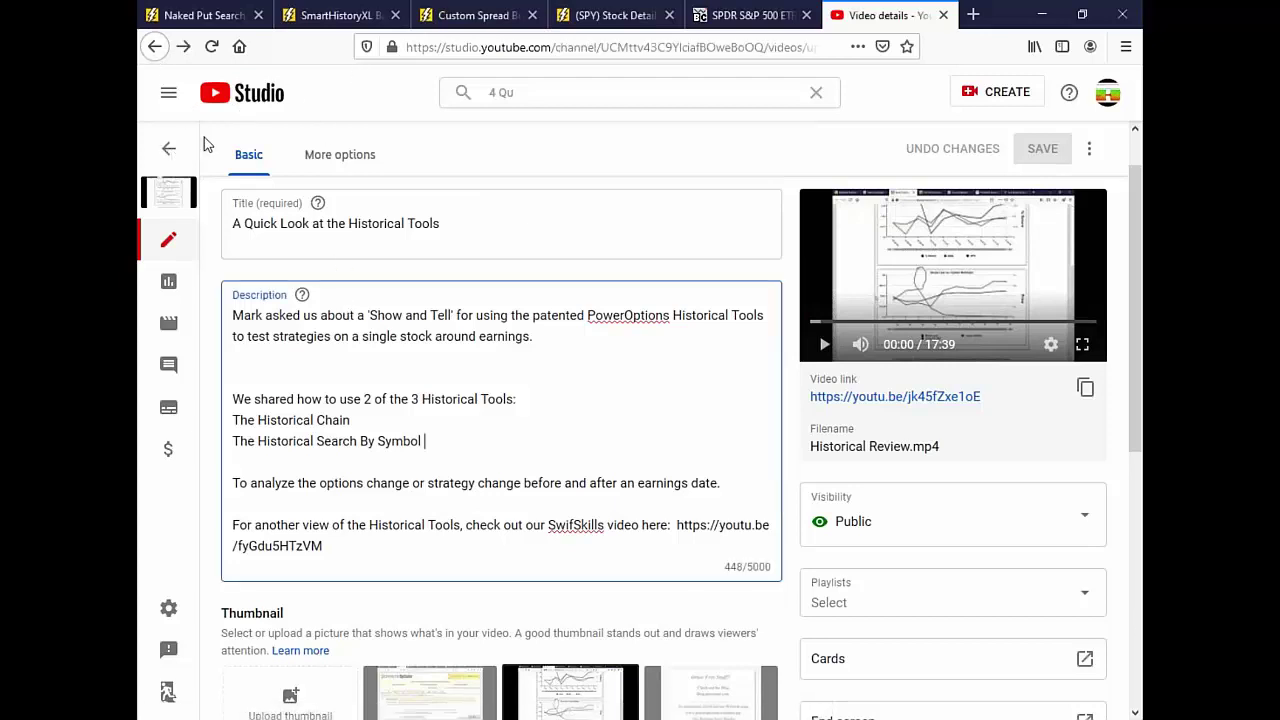
{"action": "left_click", "coordinate": [169, 148]}
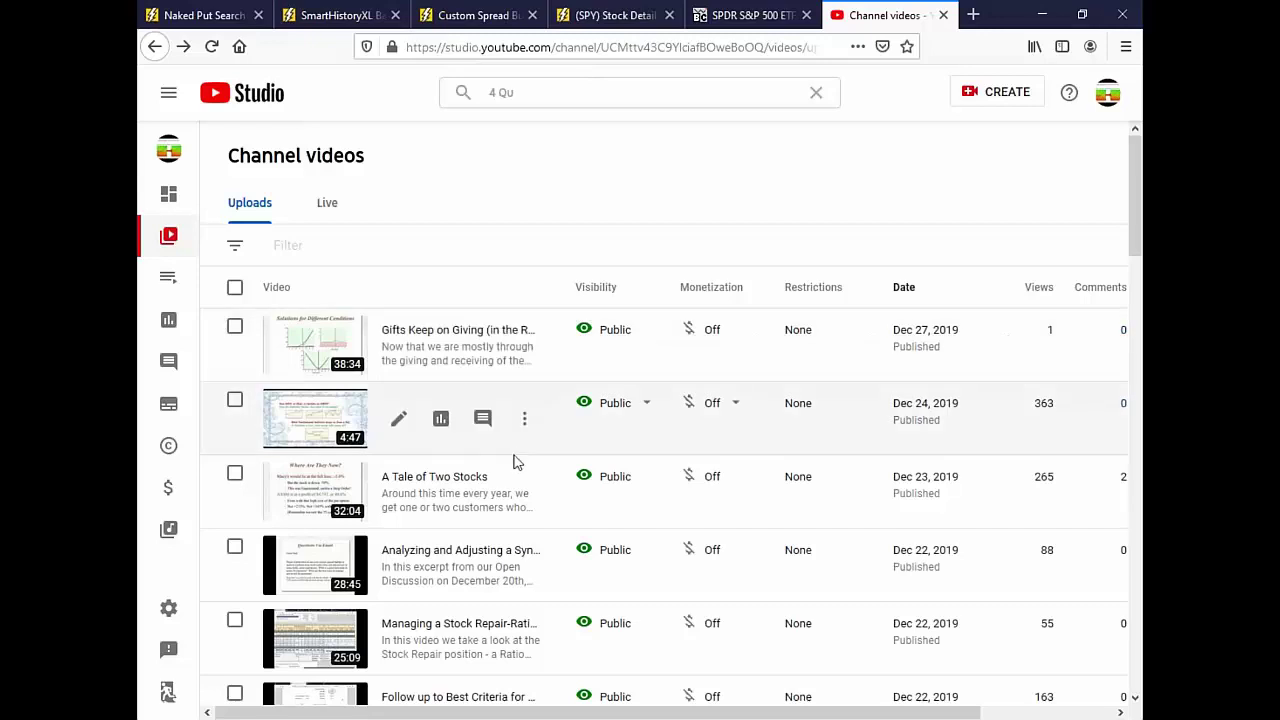
{"action": "scroll", "coordinate": [543, 523], "scroll_direction": "down", "scroll_amount": 2}
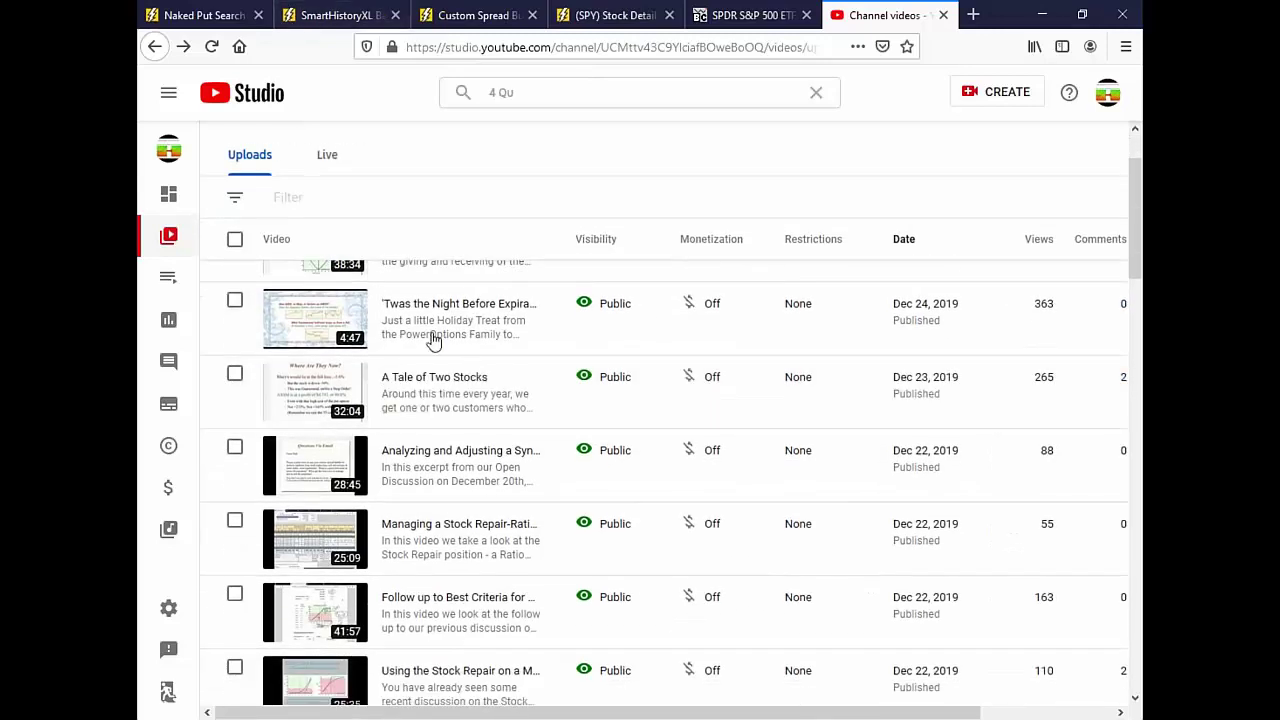
Search the channel's videos for "History" and refine the query to "Historical".
{"action": "left_click", "coordinate": [510, 89]}
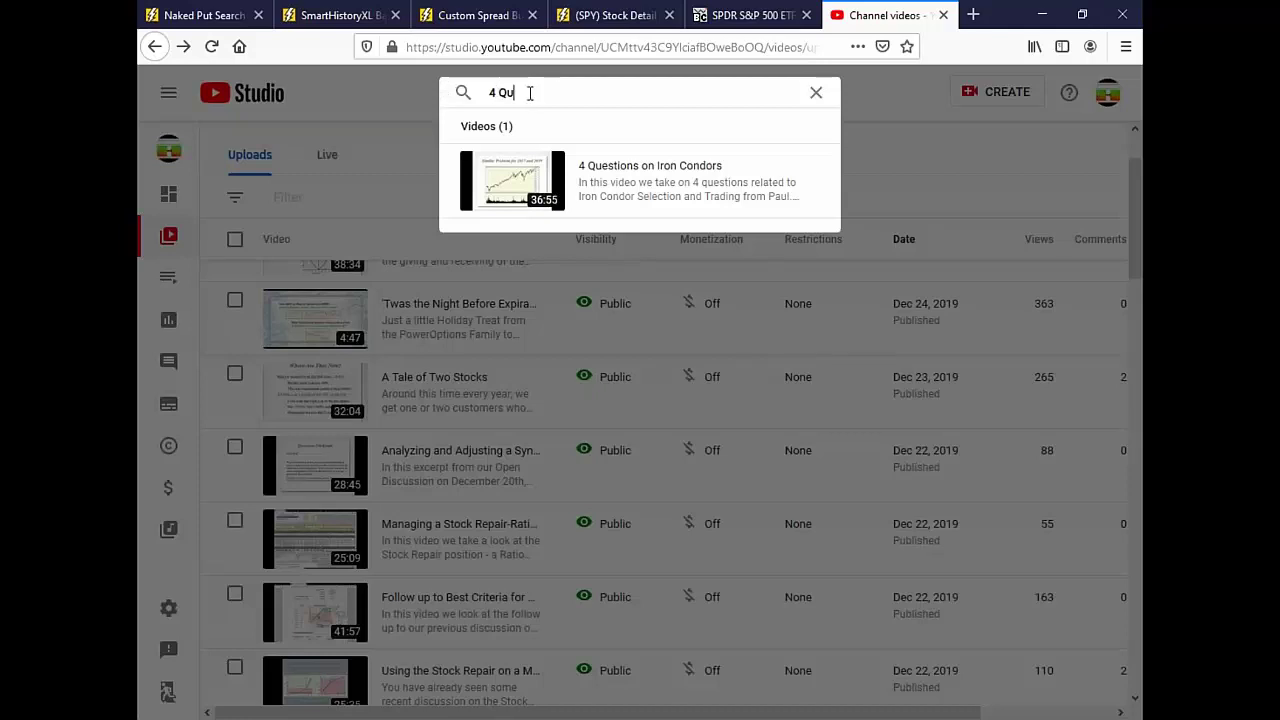
{"action": "key", "text": "BackSpace"}
{"action": "key", "text": "BackSpace"}
{"action": "key", "text": "BackSpace"}
{"action": "key", "text": "BackSpace"}
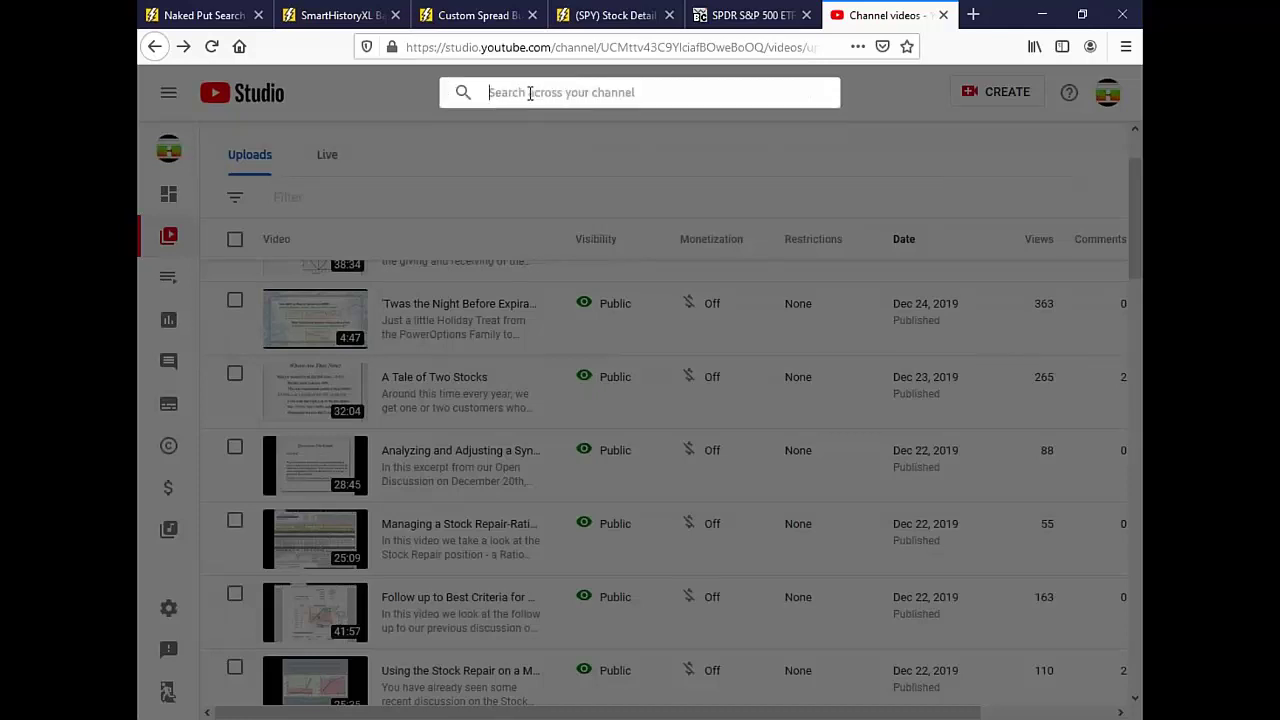
{"action": "type", "text": "Hist"}
{"action": "type", "text": "ory"}
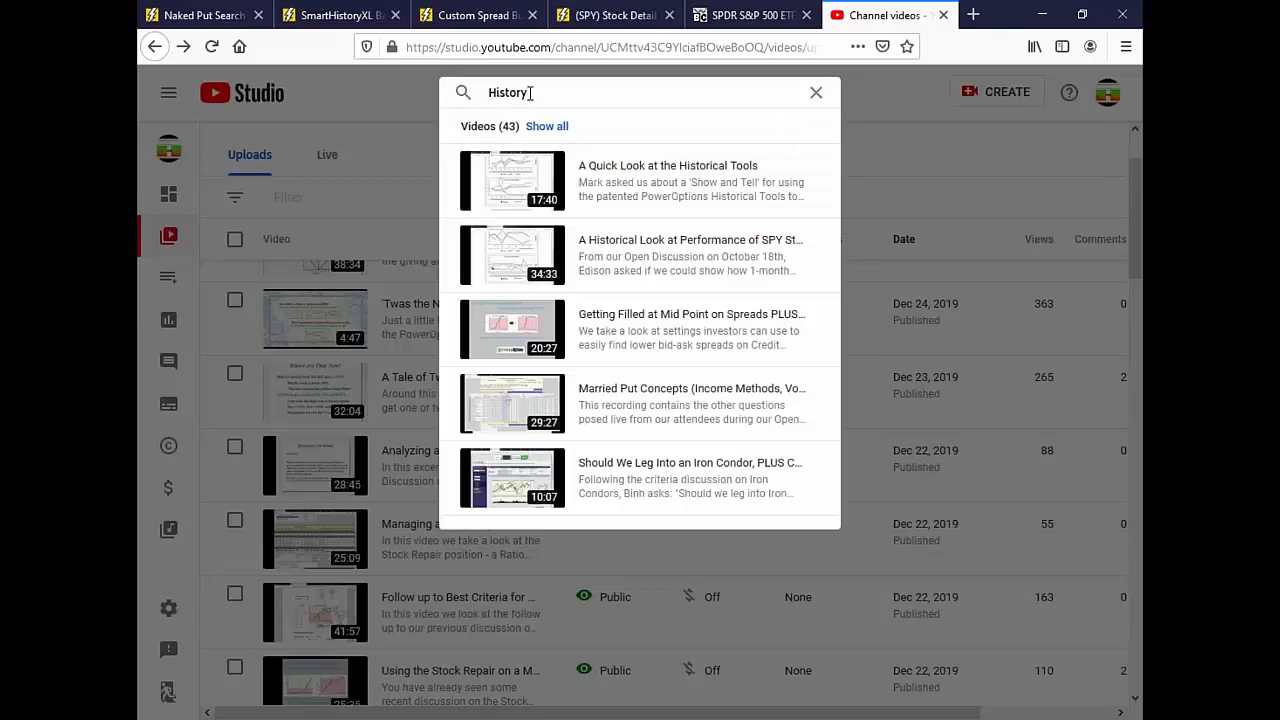
{"action": "mouse_move", "coordinate": [636, 180]}
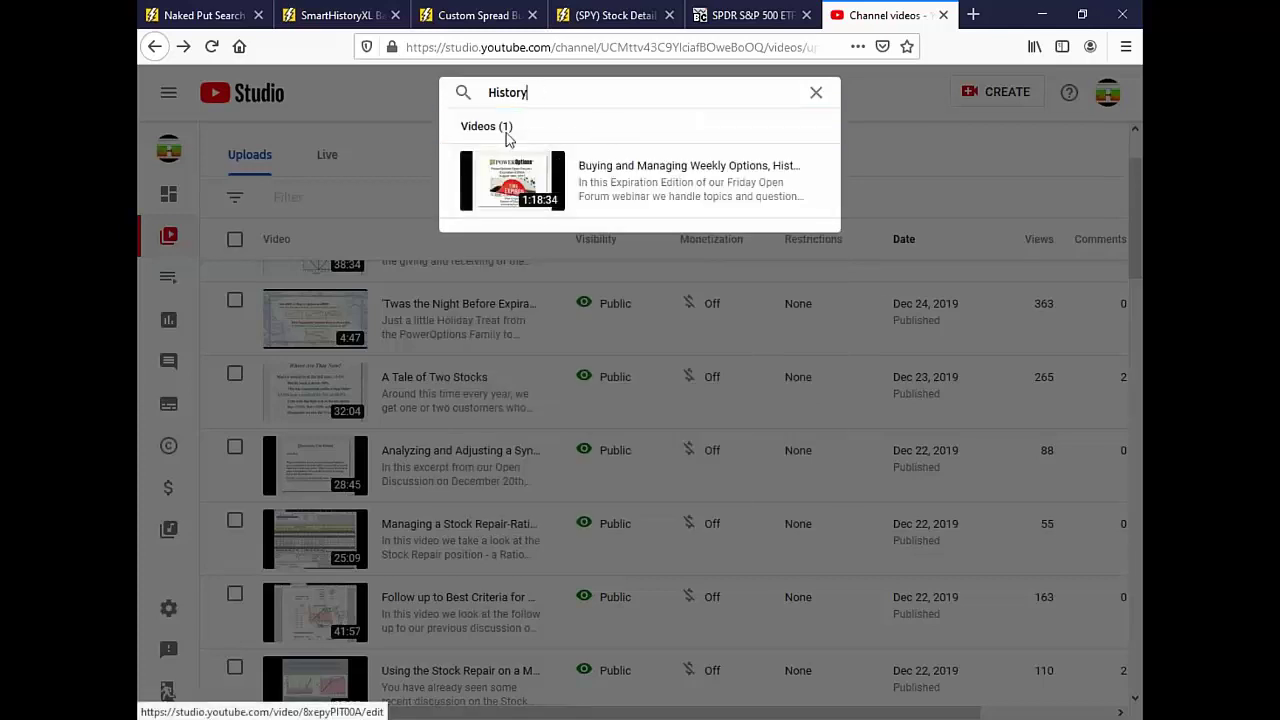
{"action": "key", "text": "BackSpace"}
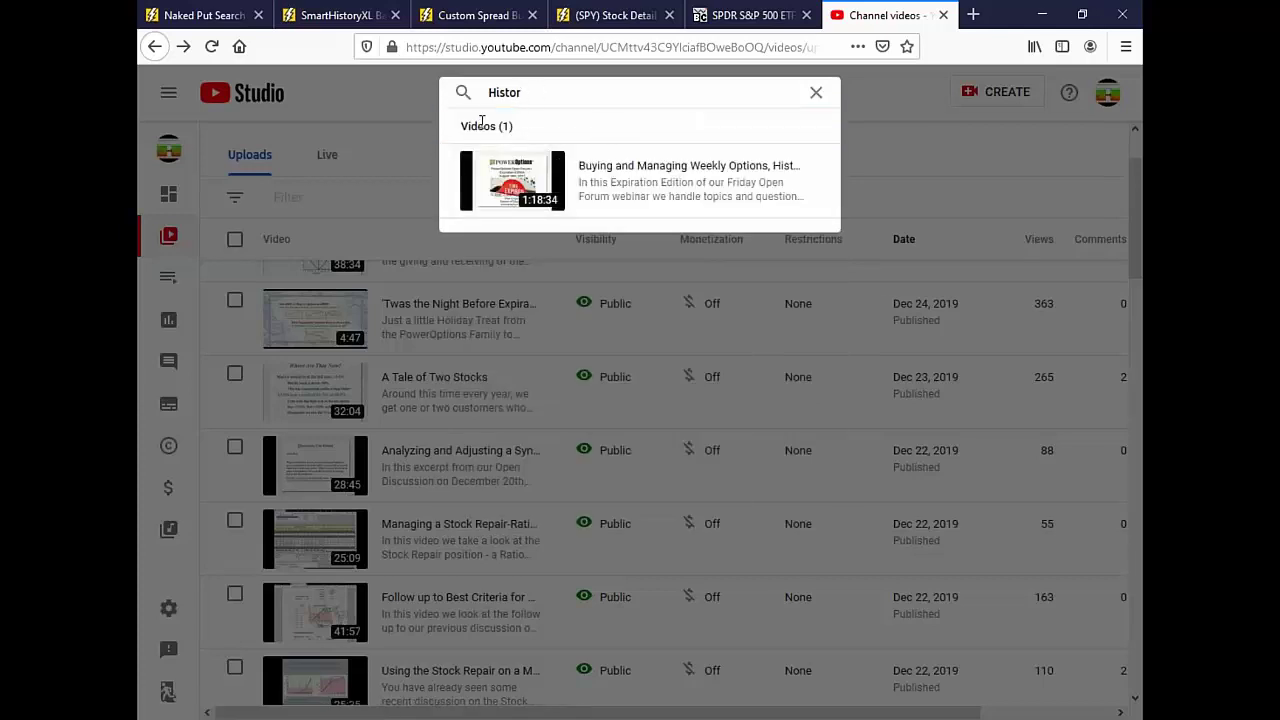
{"action": "type", "text": "ical"}
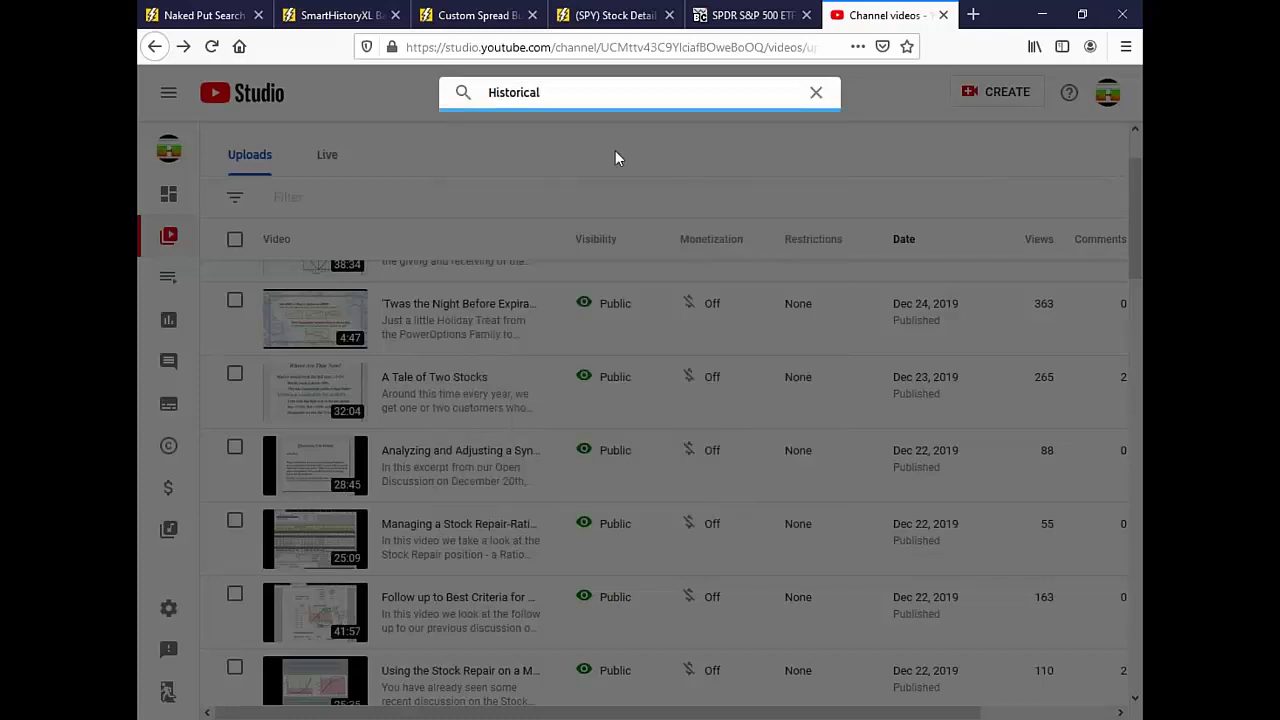
{"action": "mouse_move", "coordinate": [632, 157]}
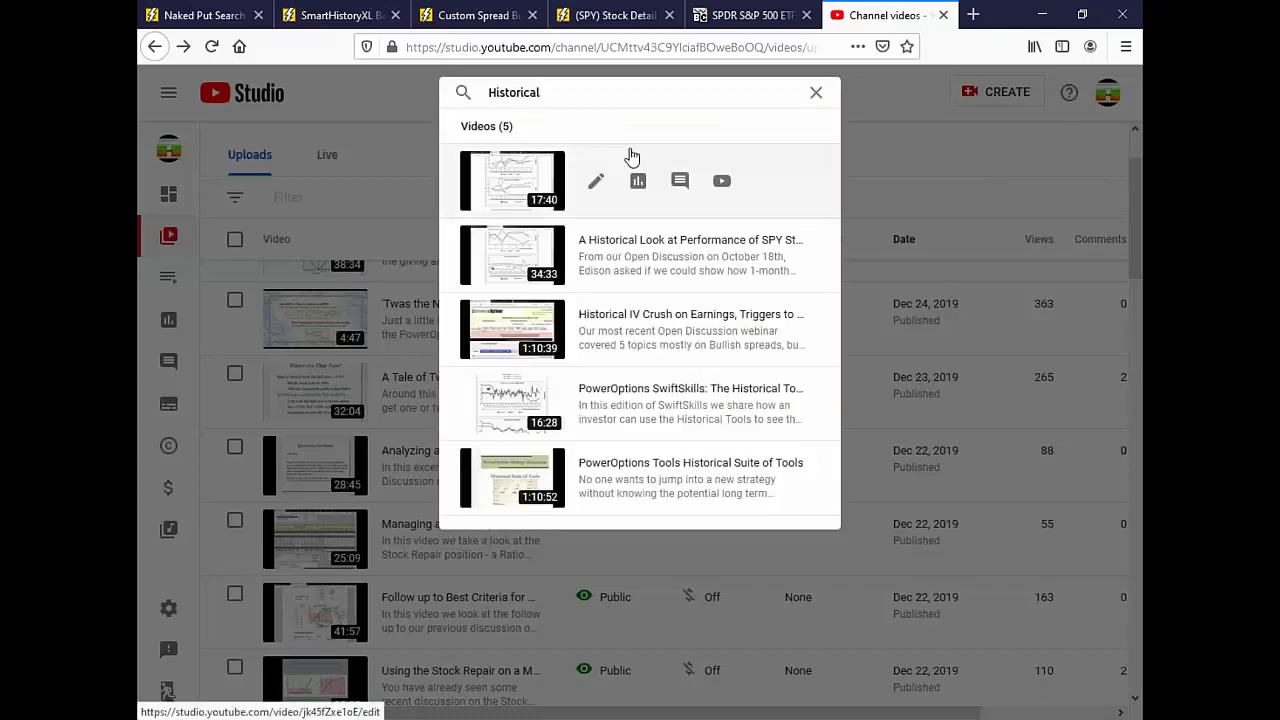
{"action": "mouse_move", "coordinate": [675, 327]}
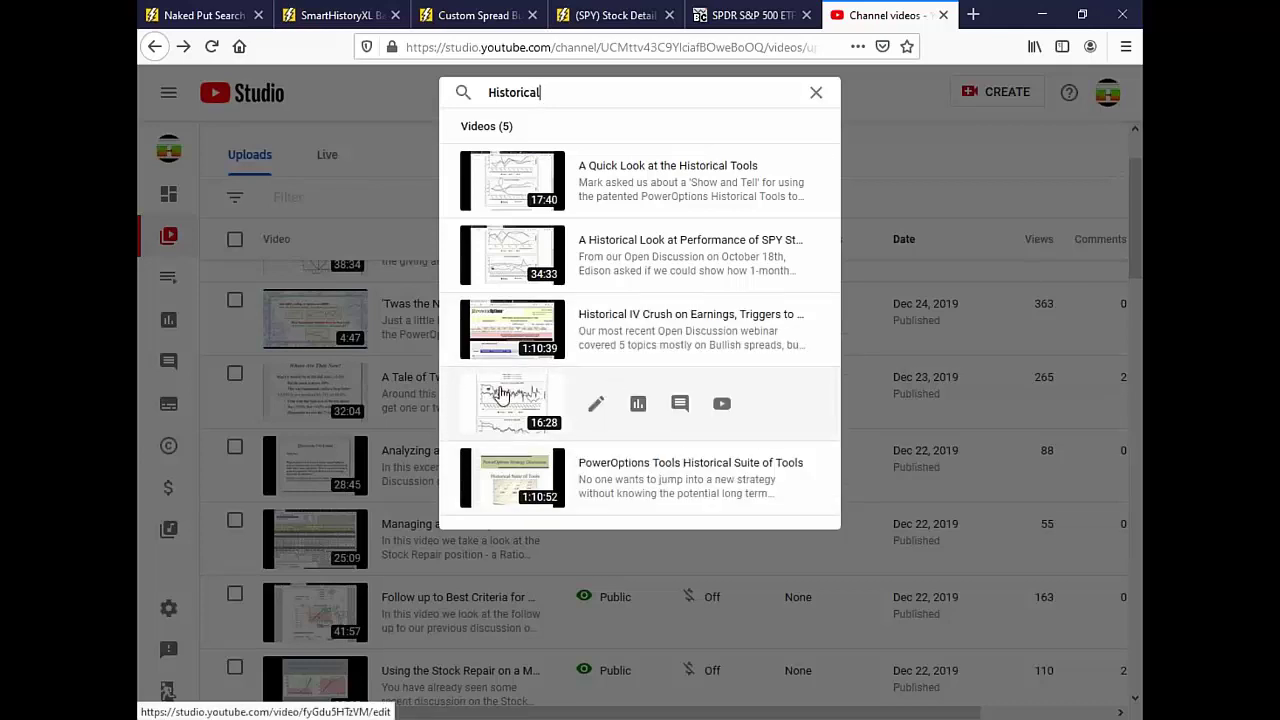
Open the details of "PowerOptions SwiftSkills: The Historical Tools" and copy its video link.
{"action": "left_click", "coordinate": [503, 418]}
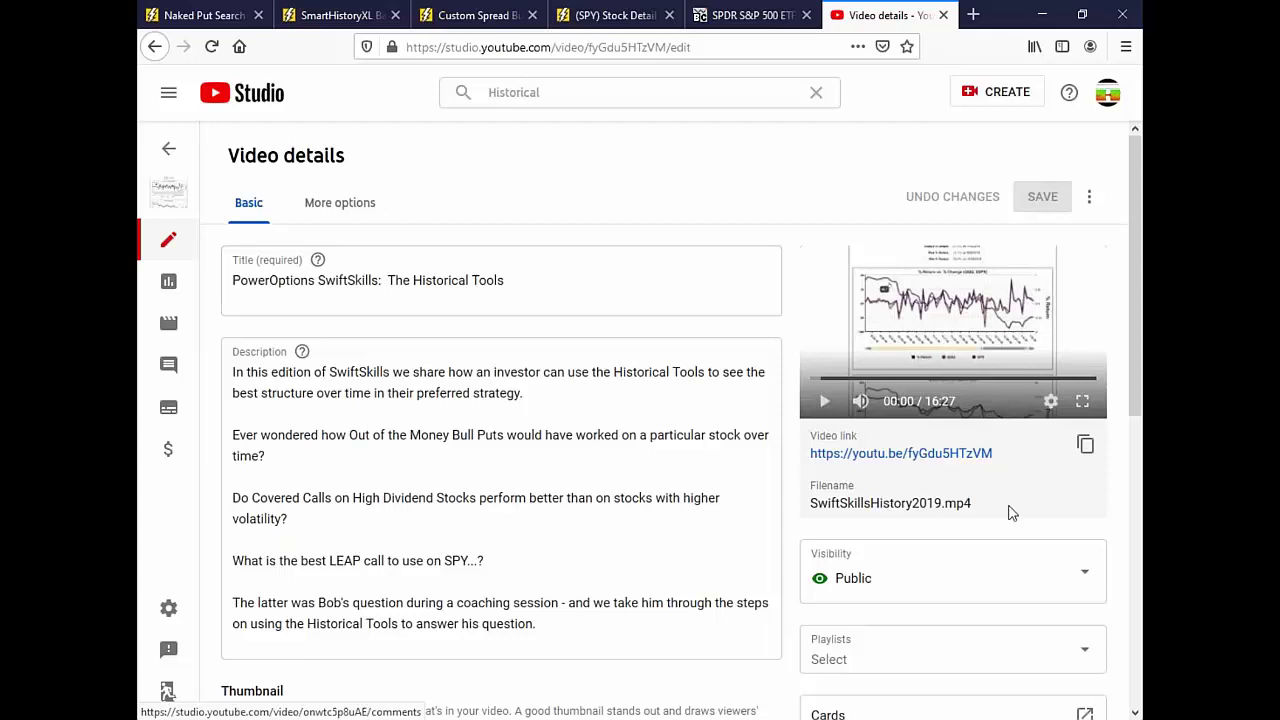
{"action": "right_click", "coordinate": [977, 457]}
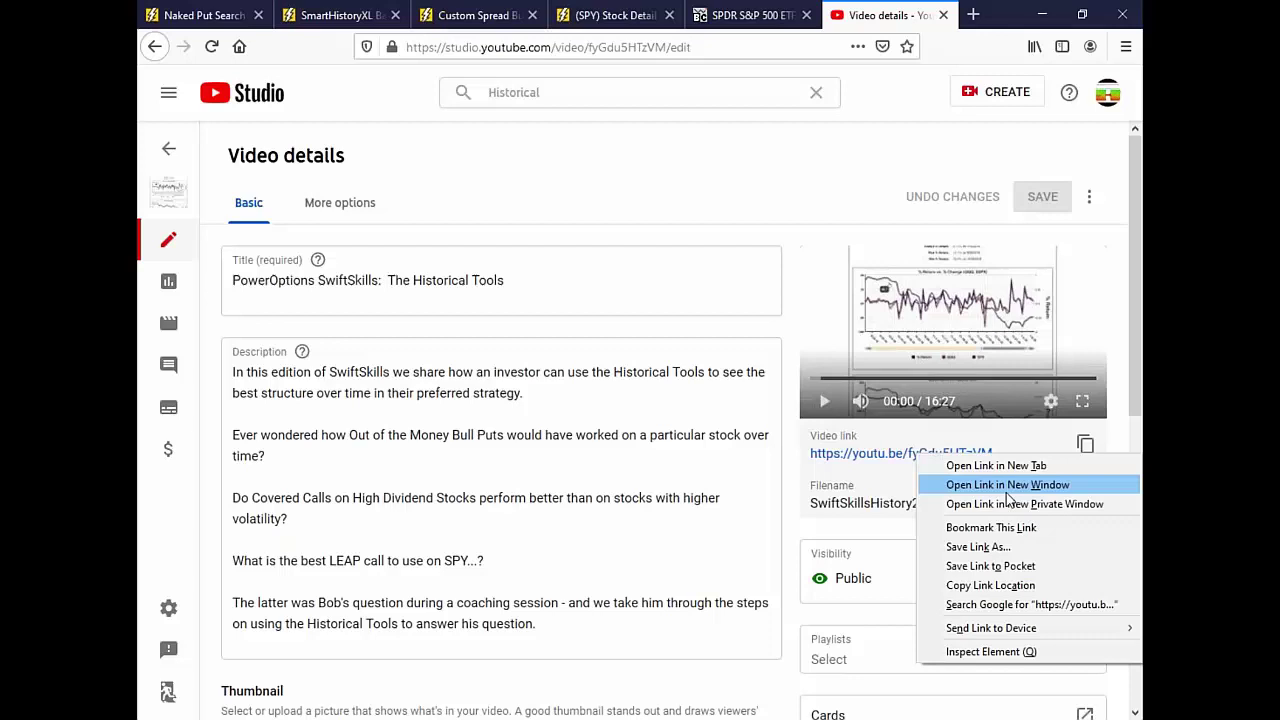
{"action": "left_click", "coordinate": [1004, 588]}
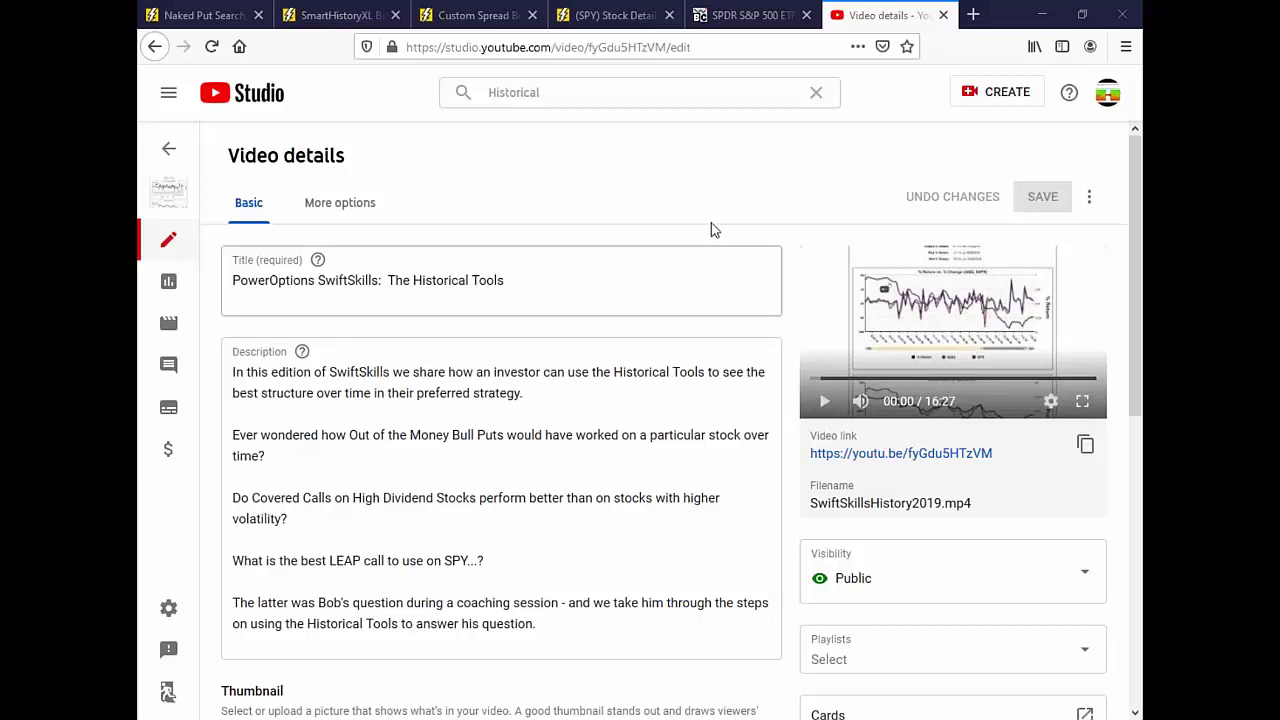
Switch to the PowerOptions custom spread page with the FN profit/loss chart.
{"action": "left_click", "coordinate": [456, 18]}
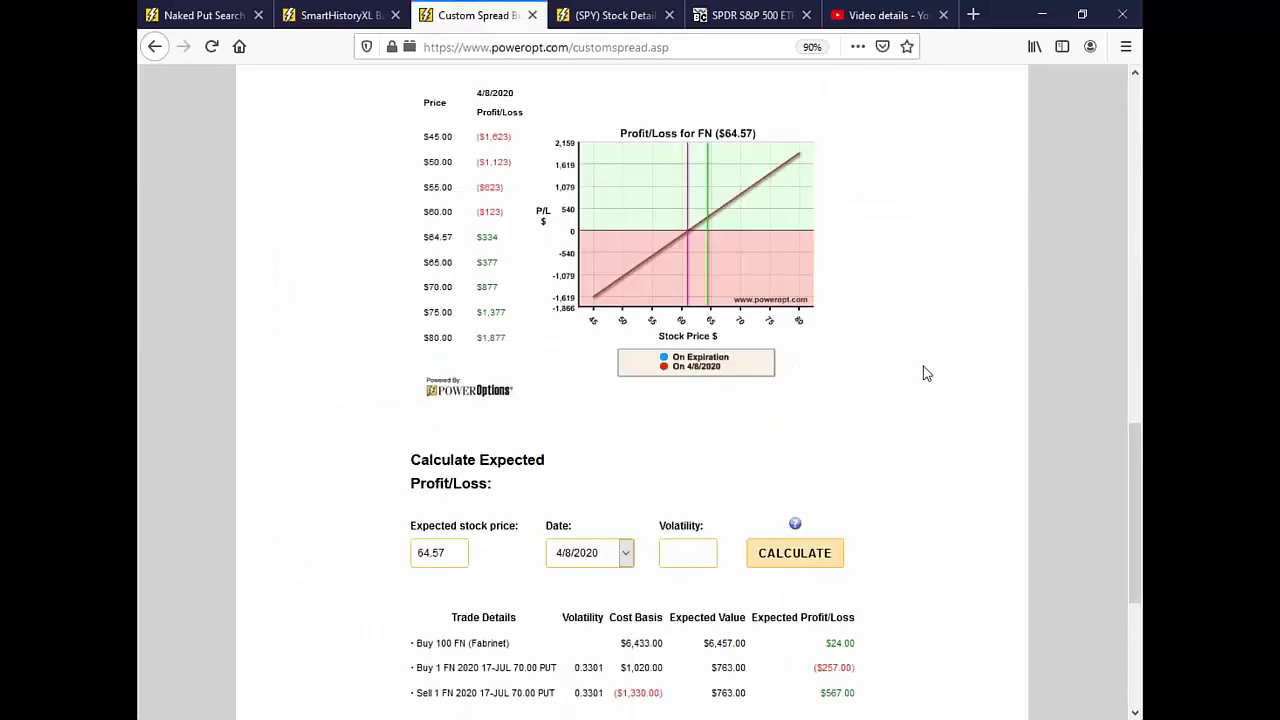